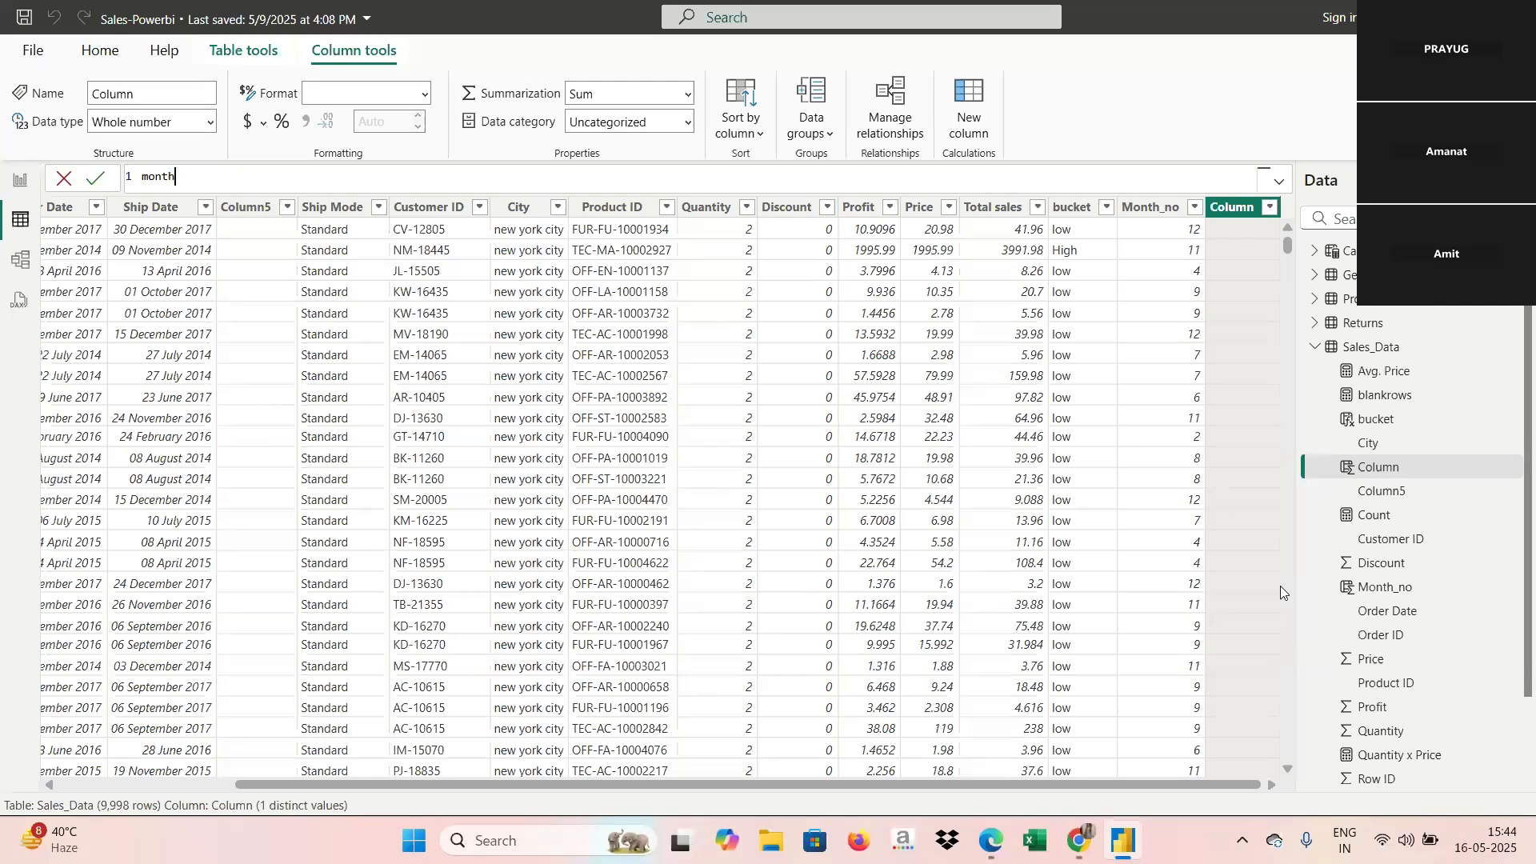
type("amw")
key("BackSpace")
type("e= if")
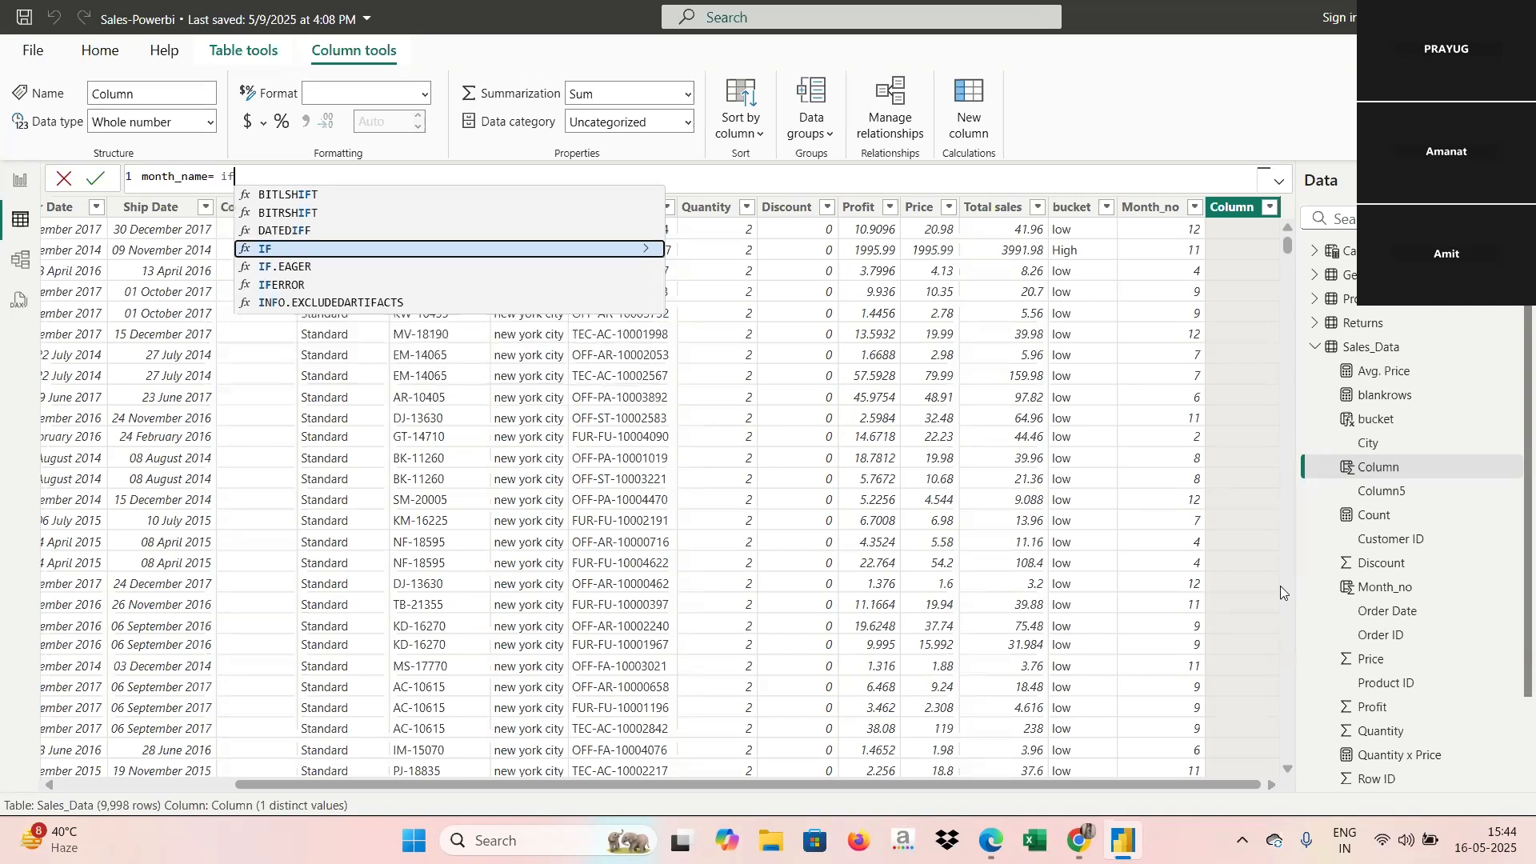
type("(")
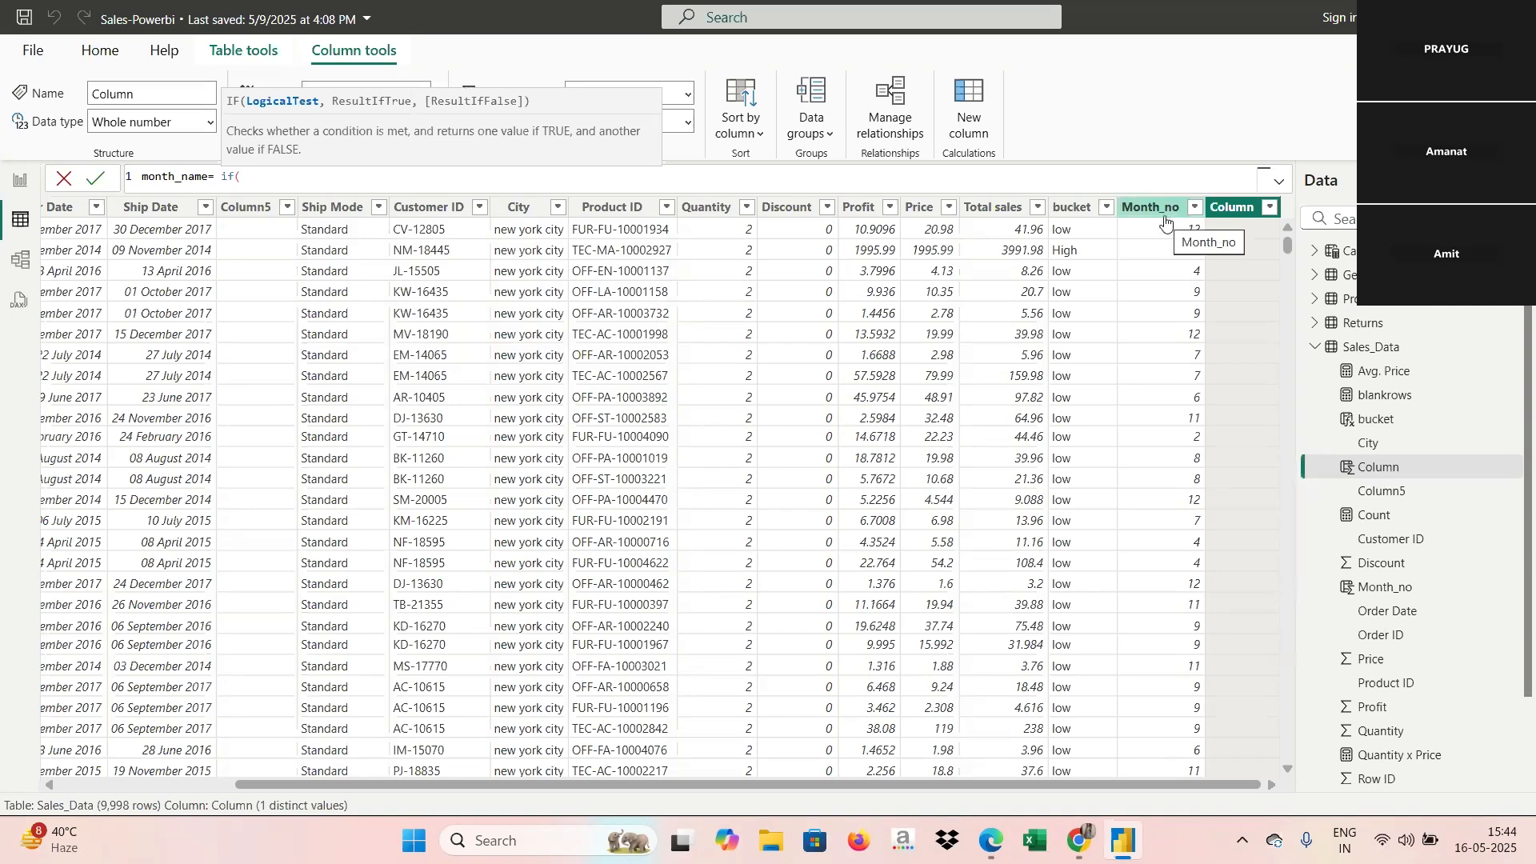
type("mon")
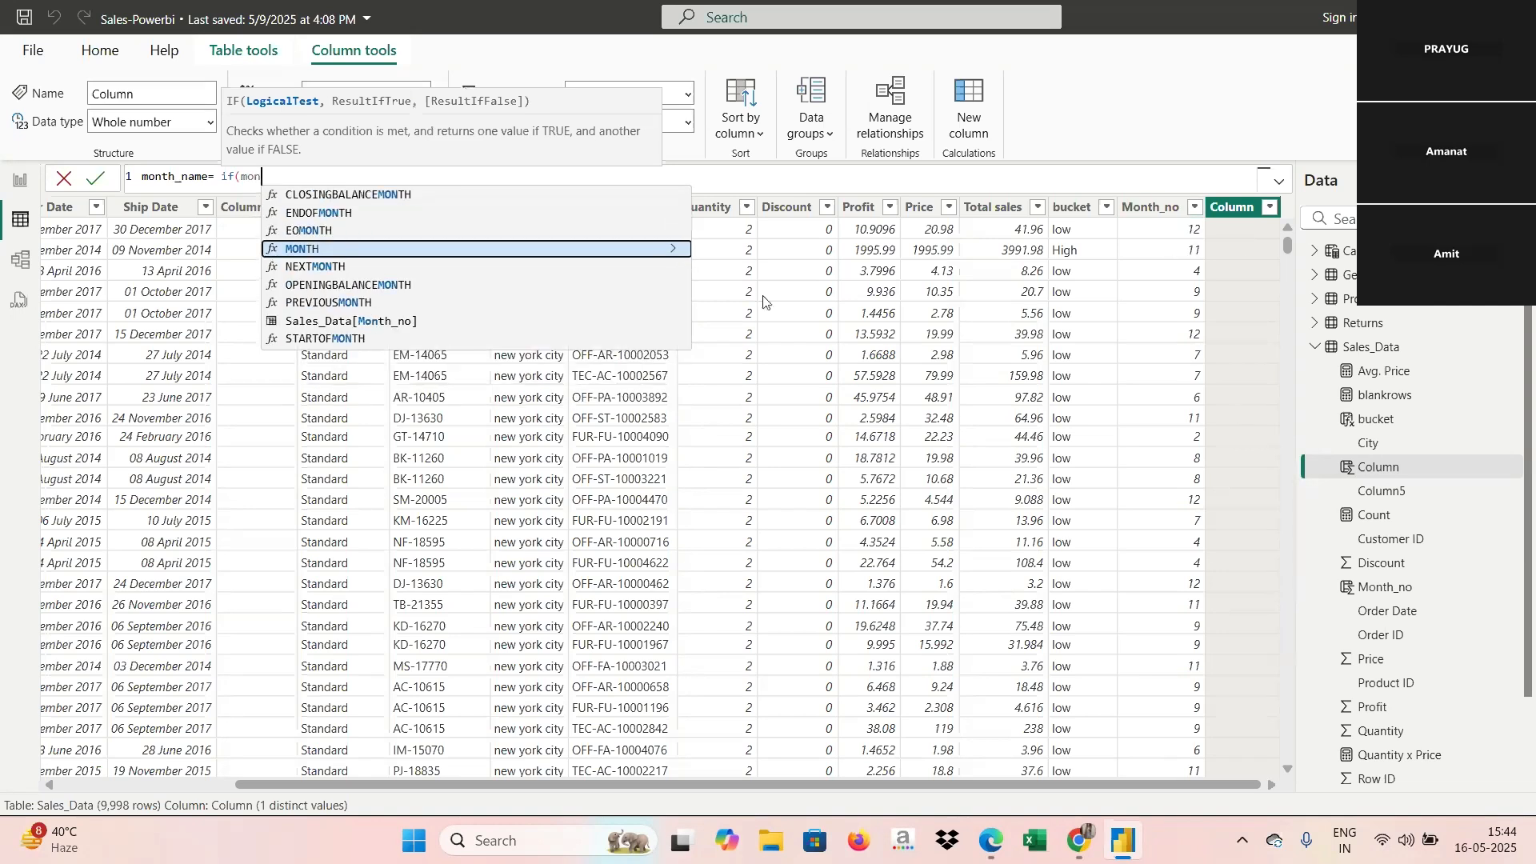
left_click(369, 323)
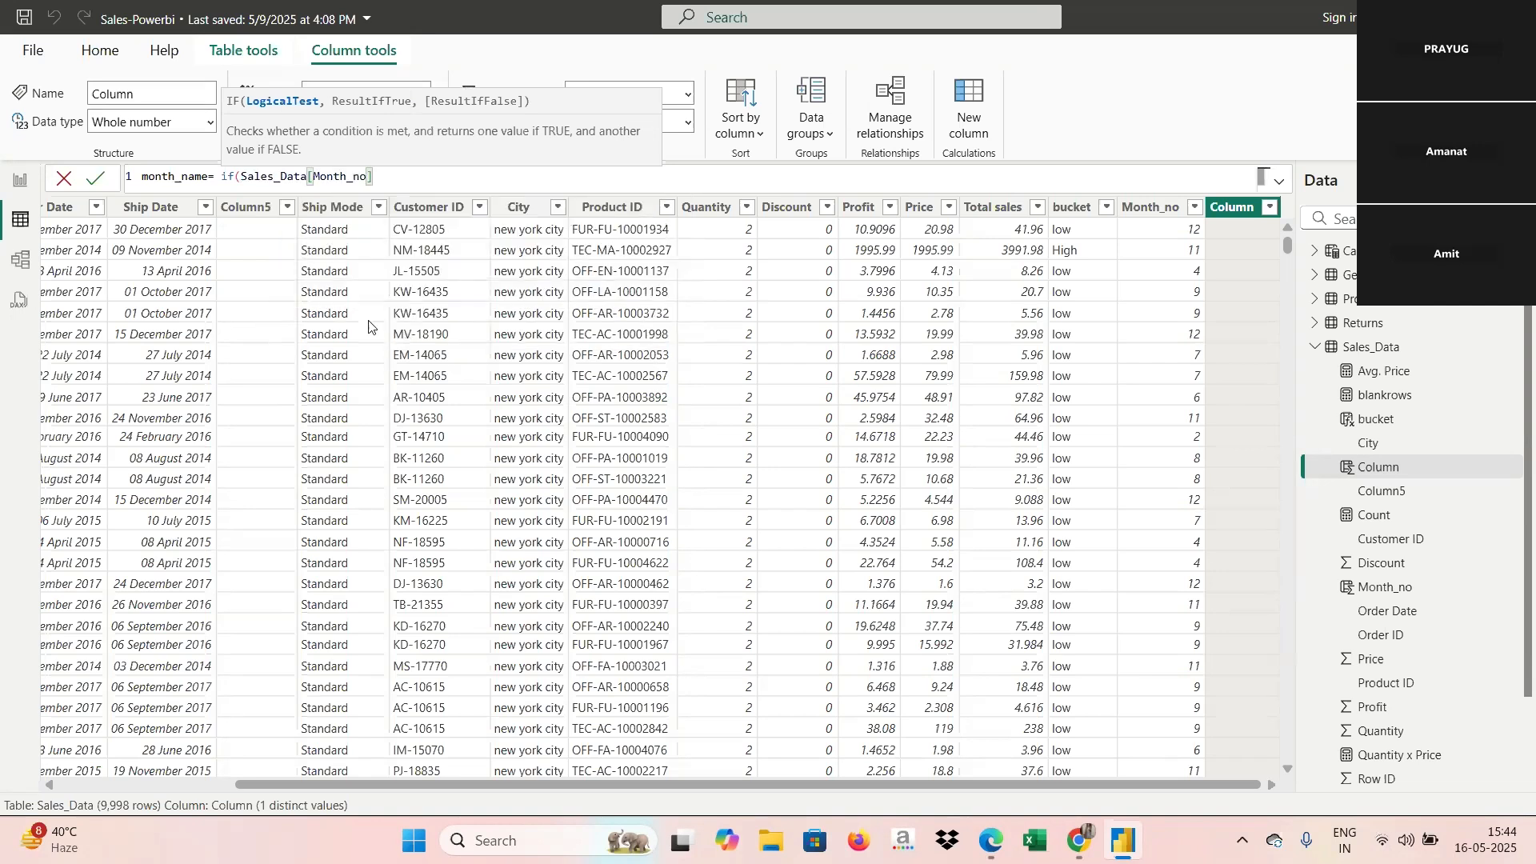
type("=")
type("12")
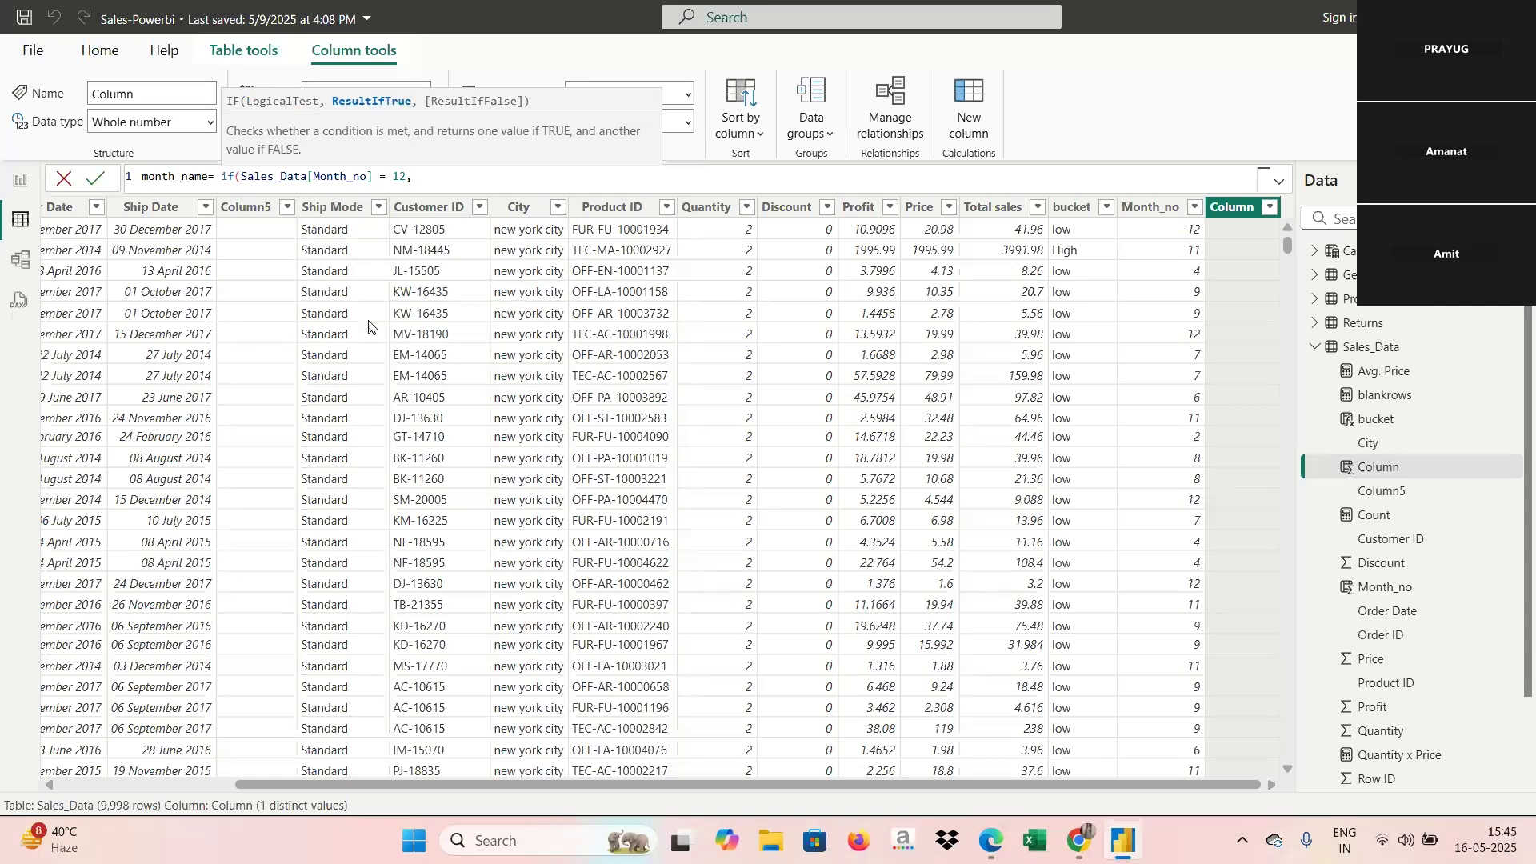
type(",\"dec,")
key("BackSpace")
type(",if(mon")
key("BackSpace")
key("BackSpace")
key("BackSpace")
key("BackSpace")
key("BackSpace")
key("BackSpace")
key("BackSpace")
key("BackSpace")
key("BackSpace")
key("BackSpace")
key("BackSpace")
key("BackSpace")
key("BackSpace")
key("BackSpace")
key("BackSpace")
key("BackSpace")
key("BackSpace")
key("BackSpace")
key("BackSpace")
key("BackSpace")
key("BackSpace")
key("BackSpace")
key("BackSpace")
key("BackSpace")
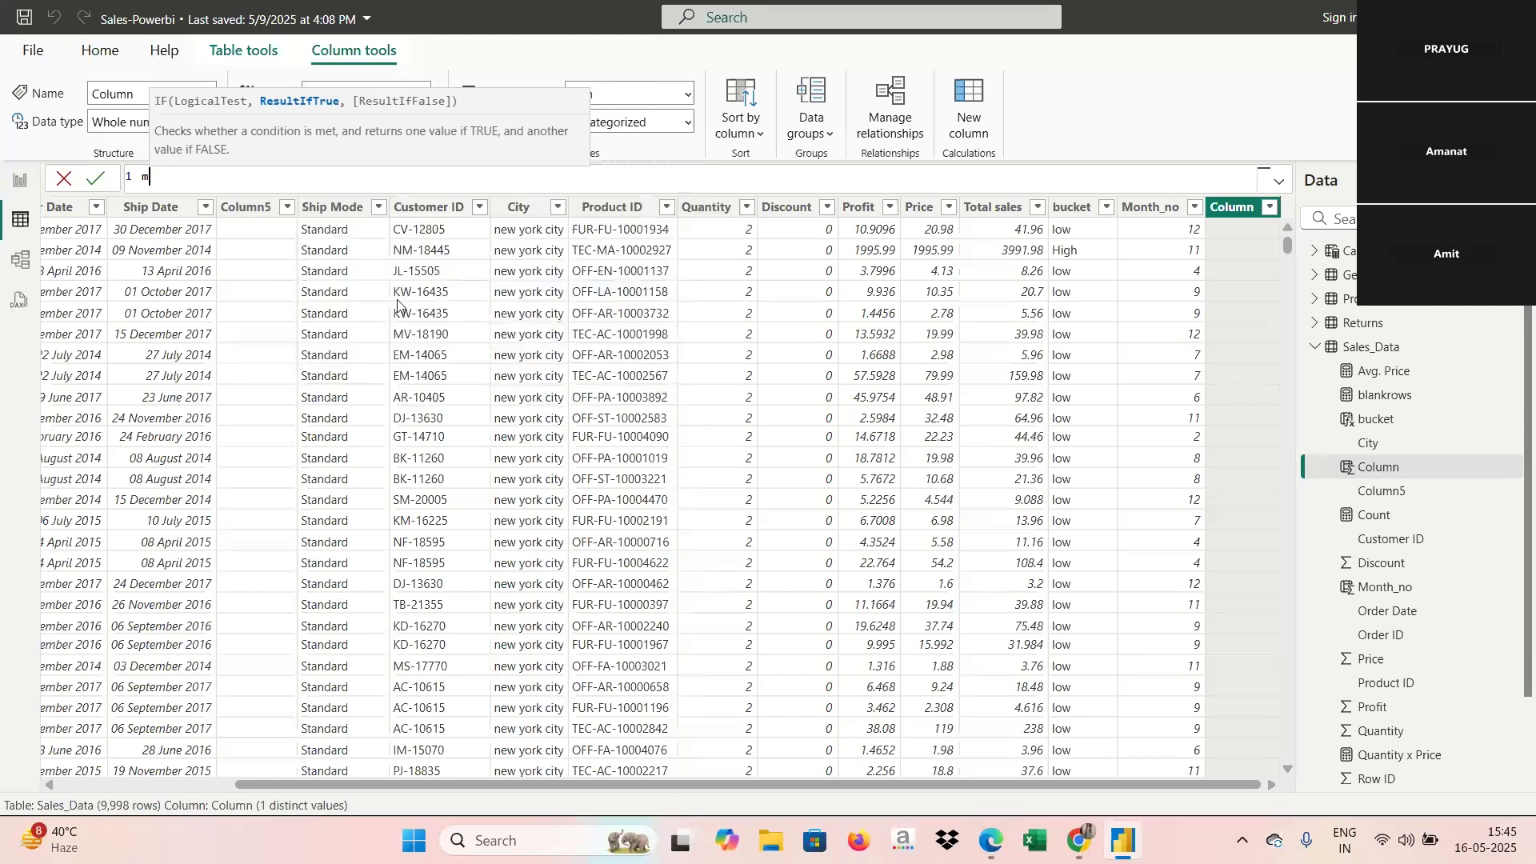
key("BackSpace")
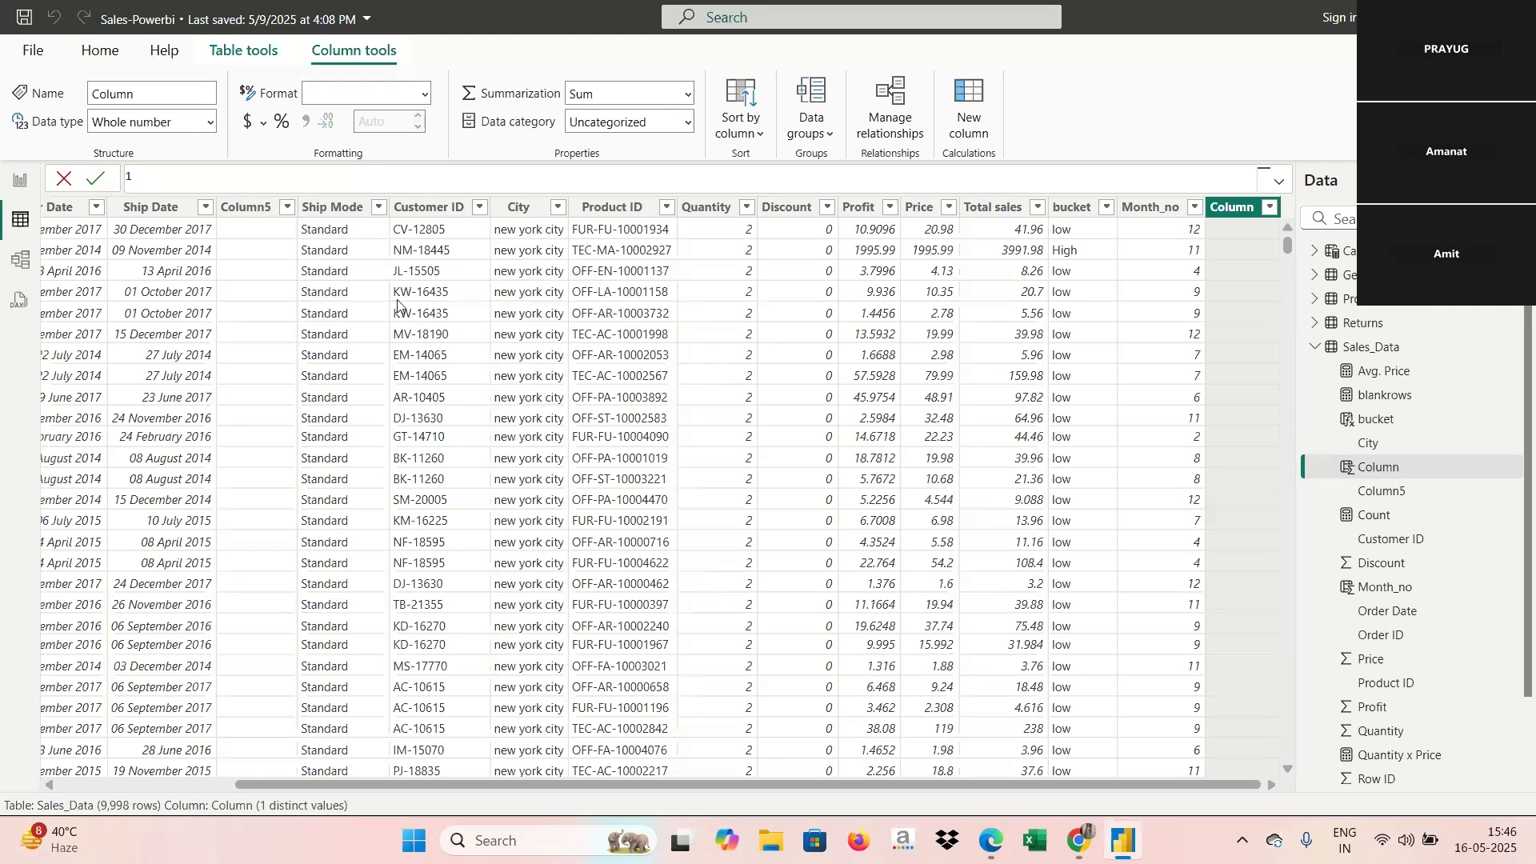
Step: Begin the new column's formula as month_name = SWITCH with Sales_Data[Month_no] as the expression
type("month_name = switch")
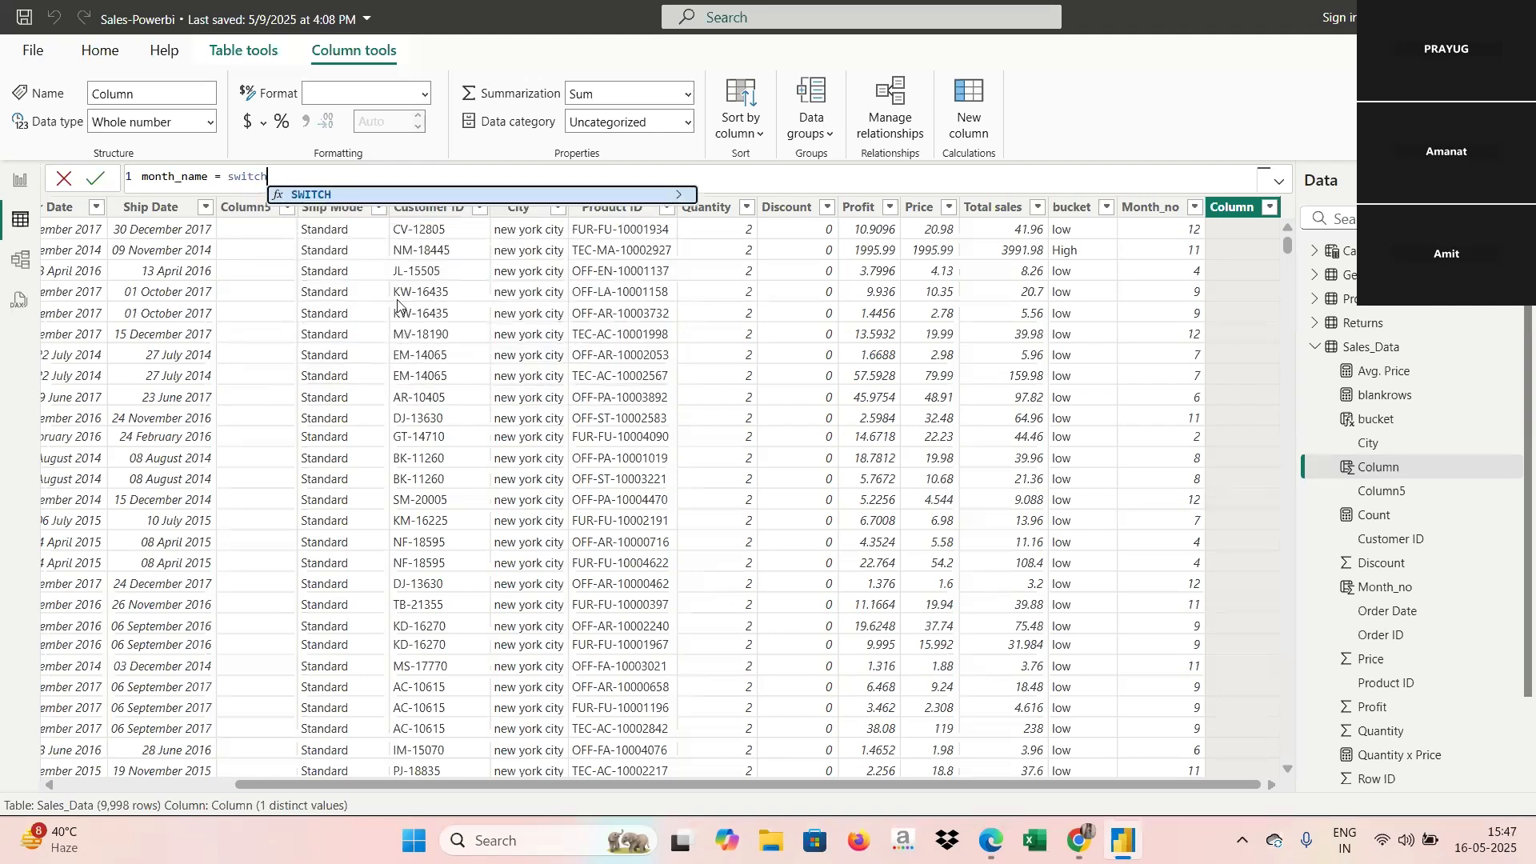
type("(")
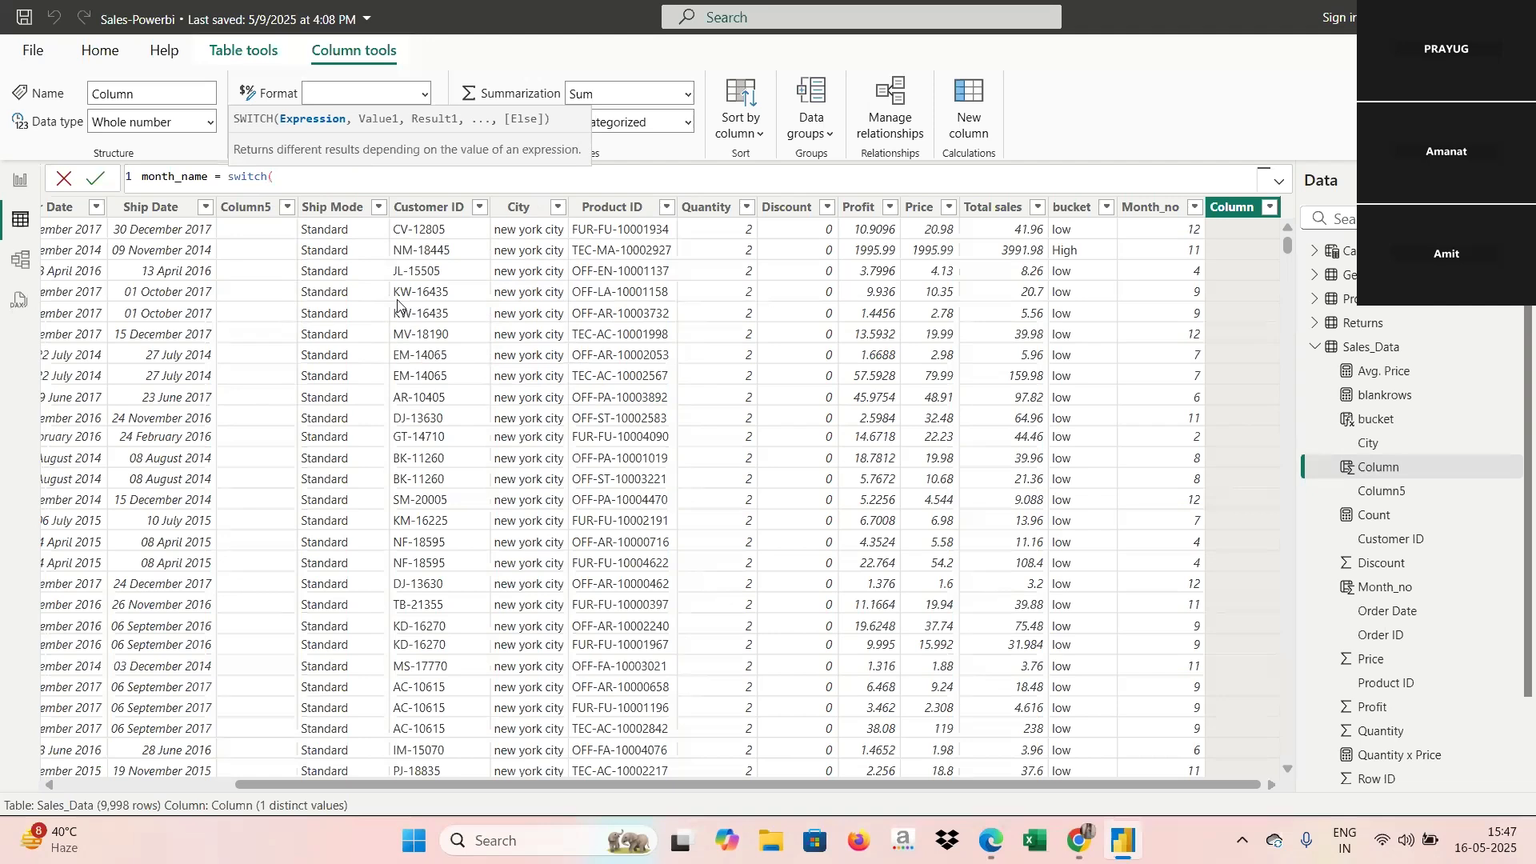
type("mon")
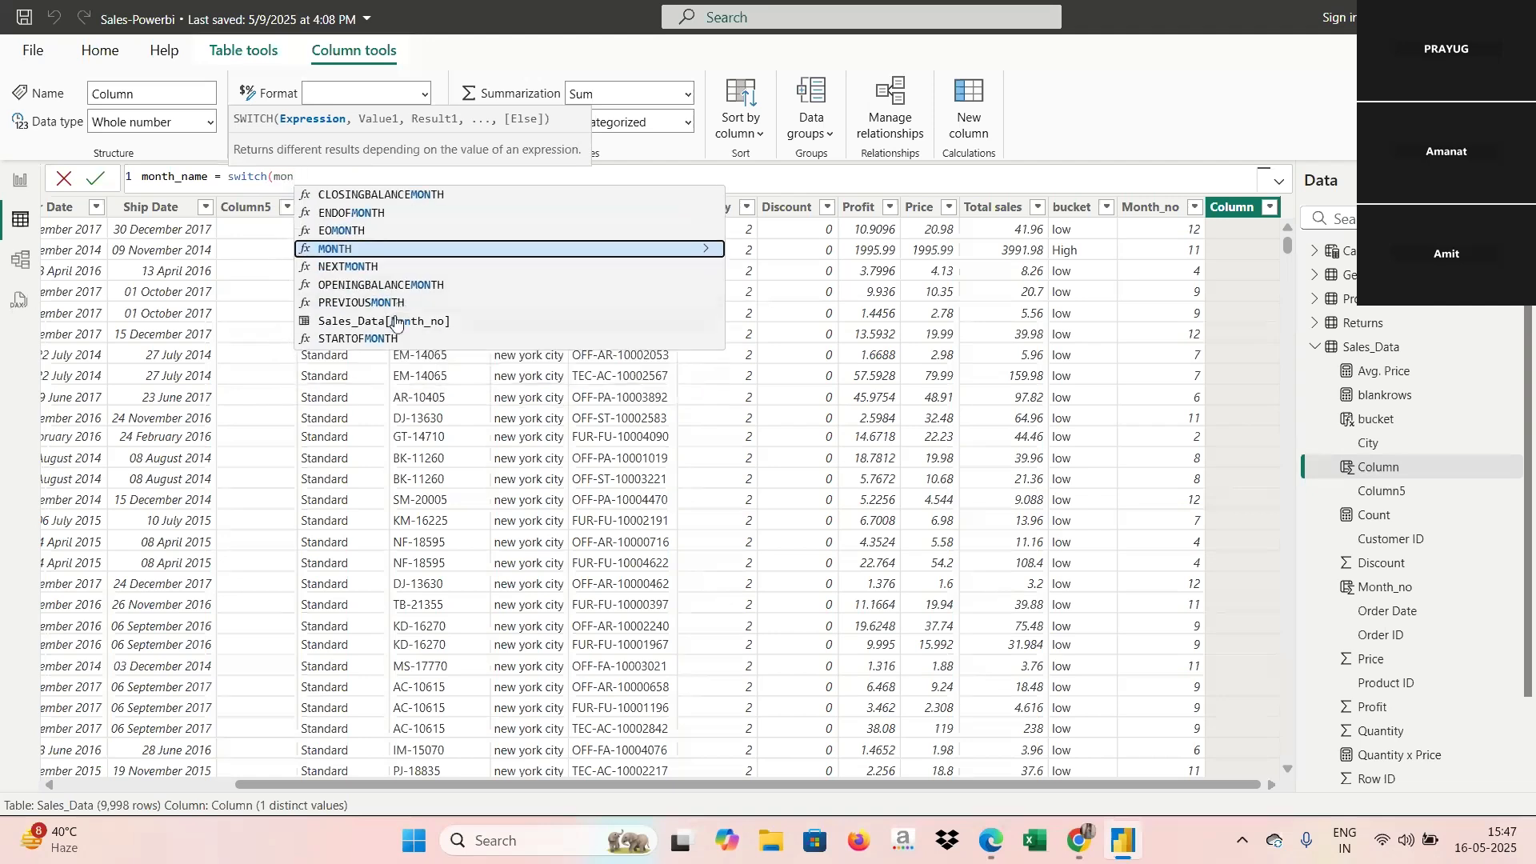
left_click(395, 321)
type(",")
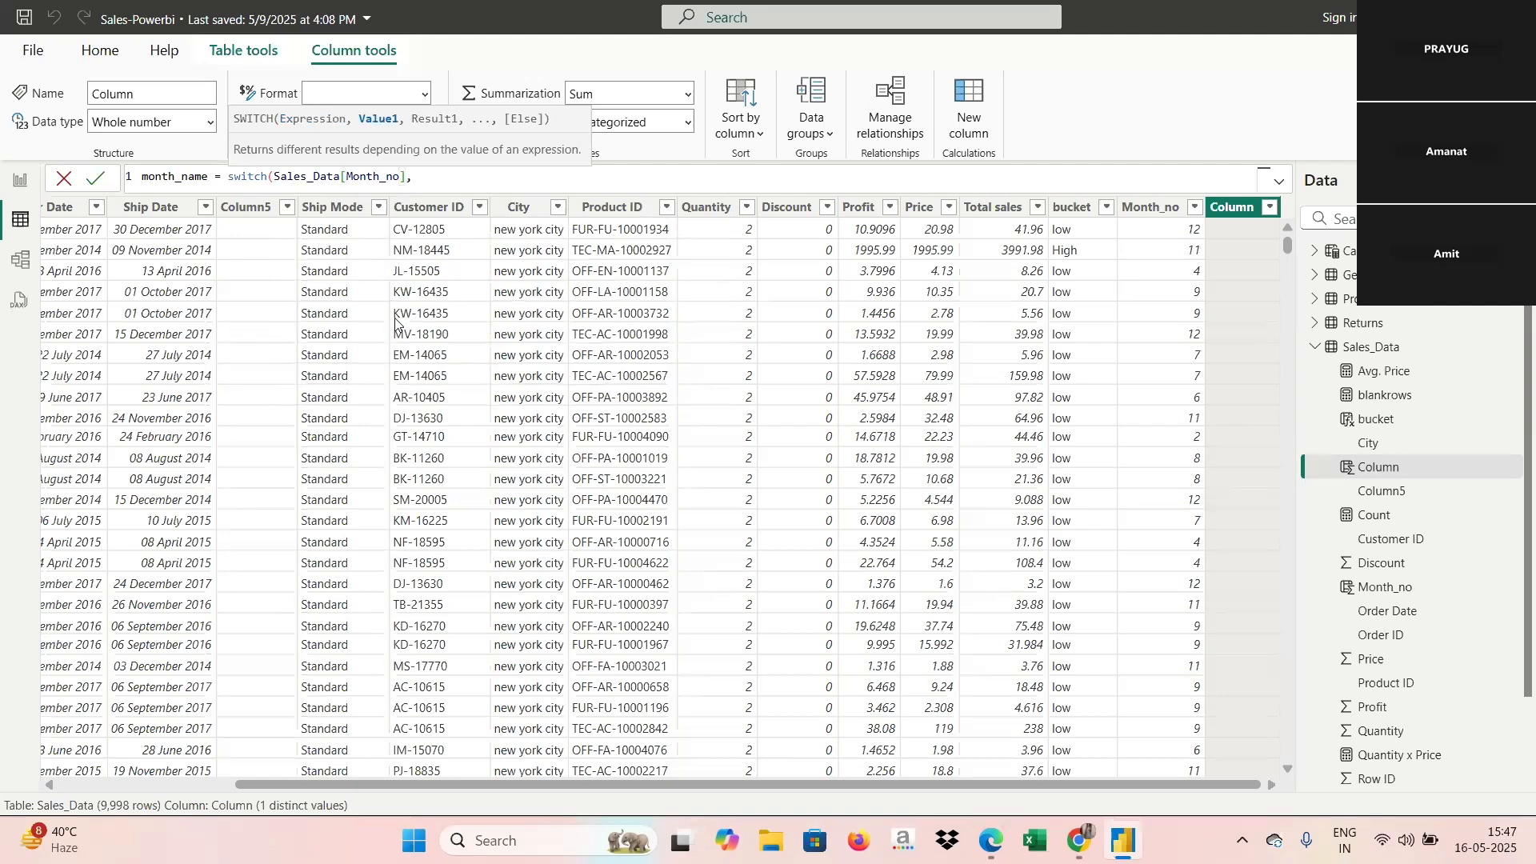
Step: Add value and result pairs to the SWITCH formula: 12 "dec", 11 "nov", 10 "oct" and 9 "sep"
type("12")
type(",")
type("\"dec\",")
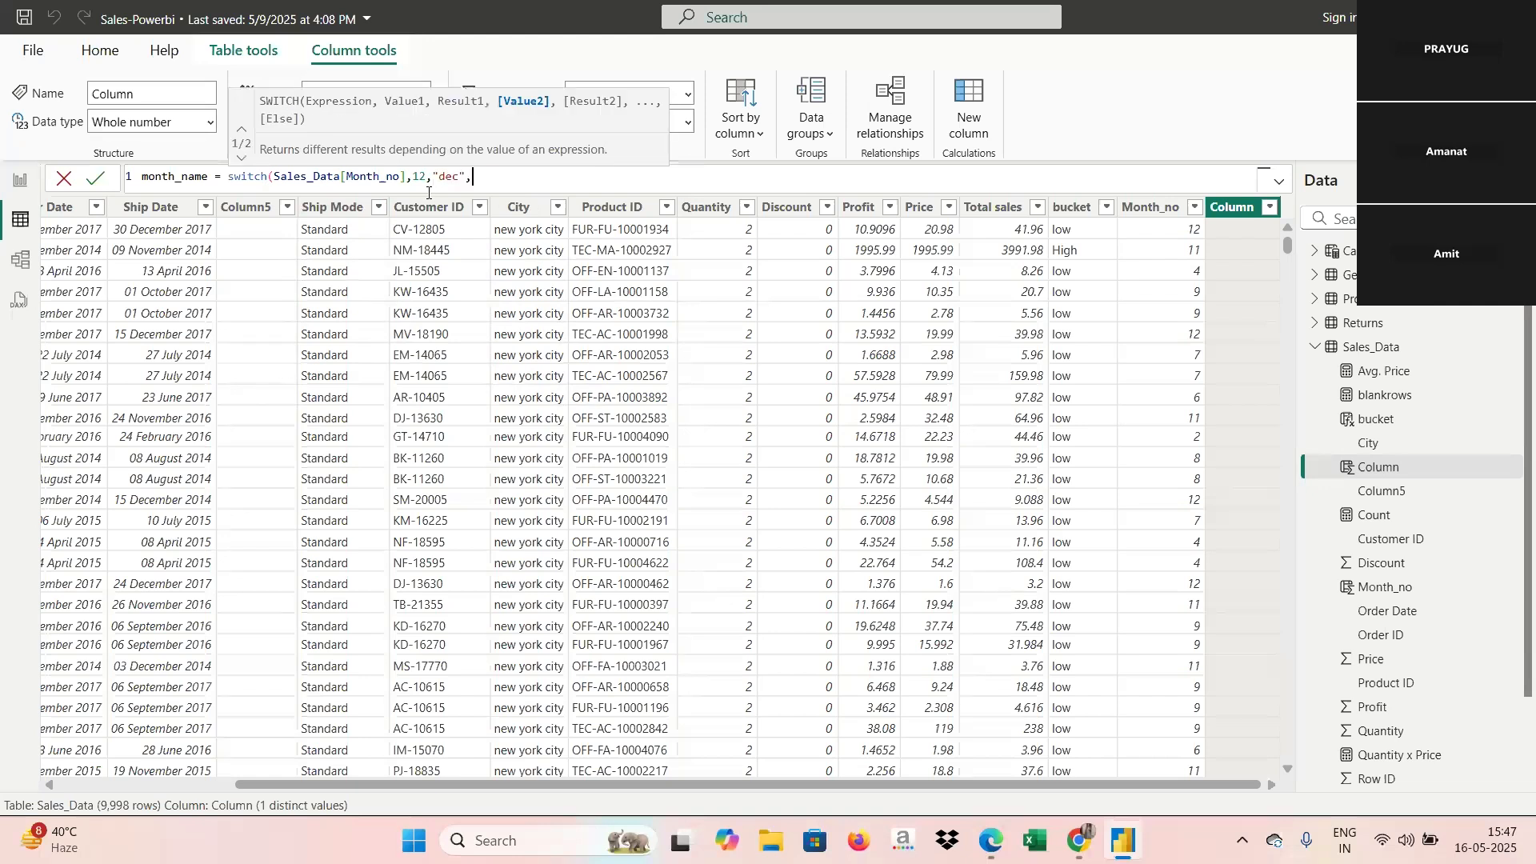
type("11,")
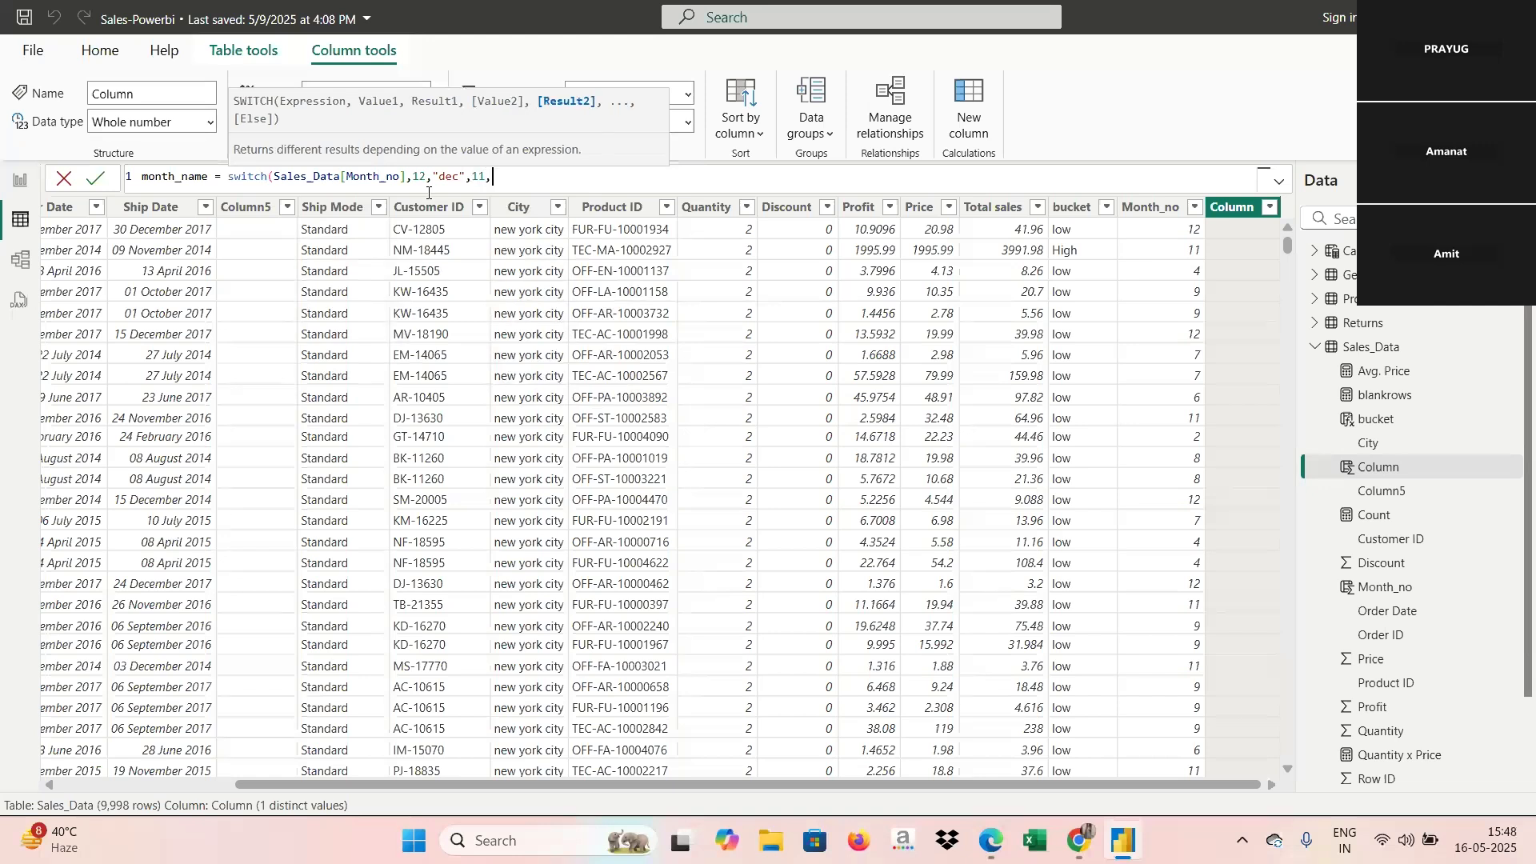
type("\"nov\",")
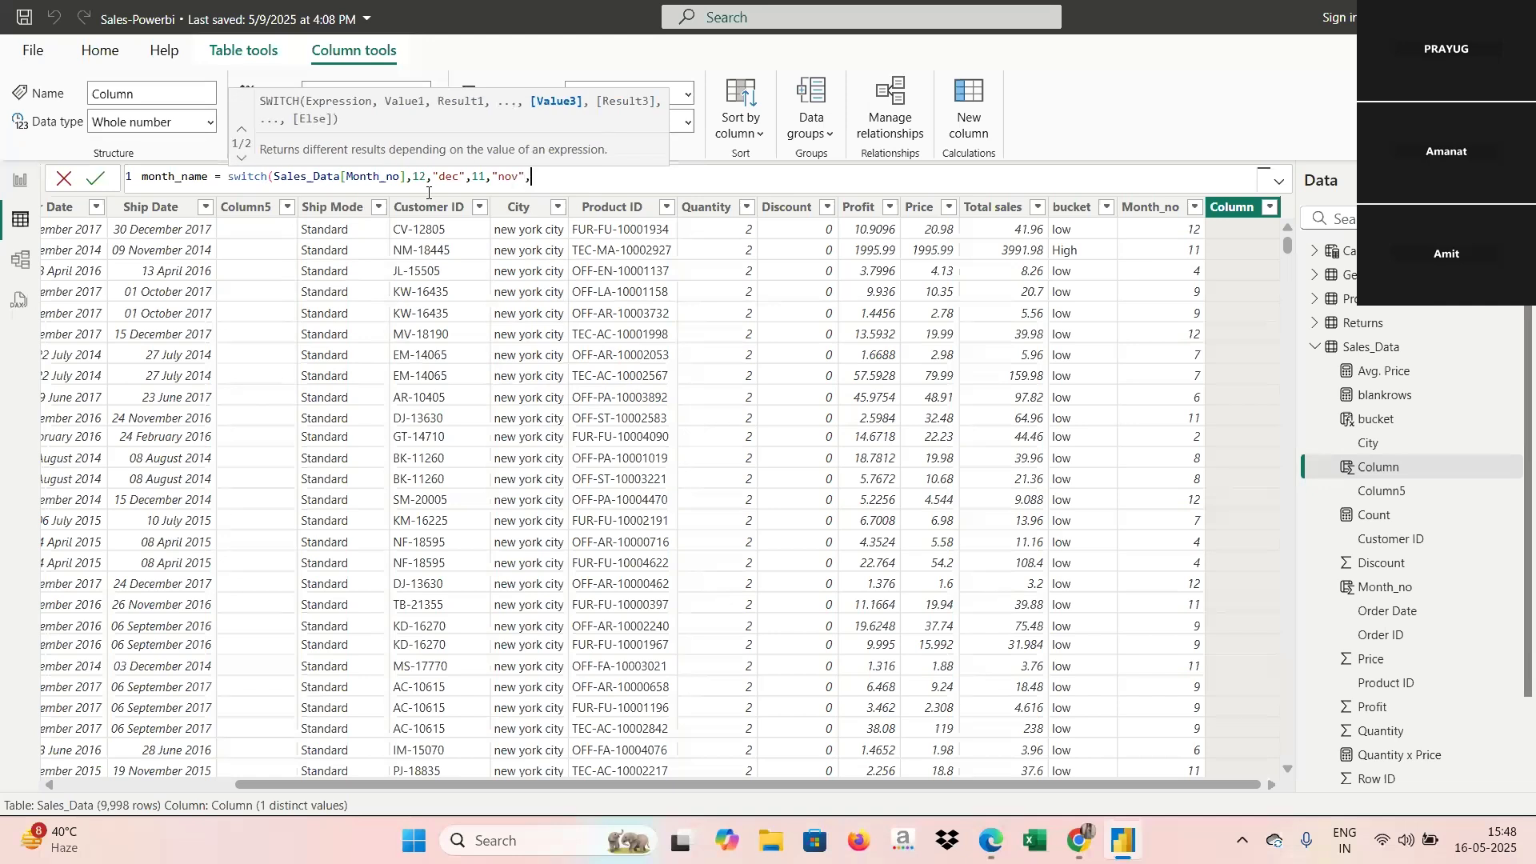
type("10,\"oct")
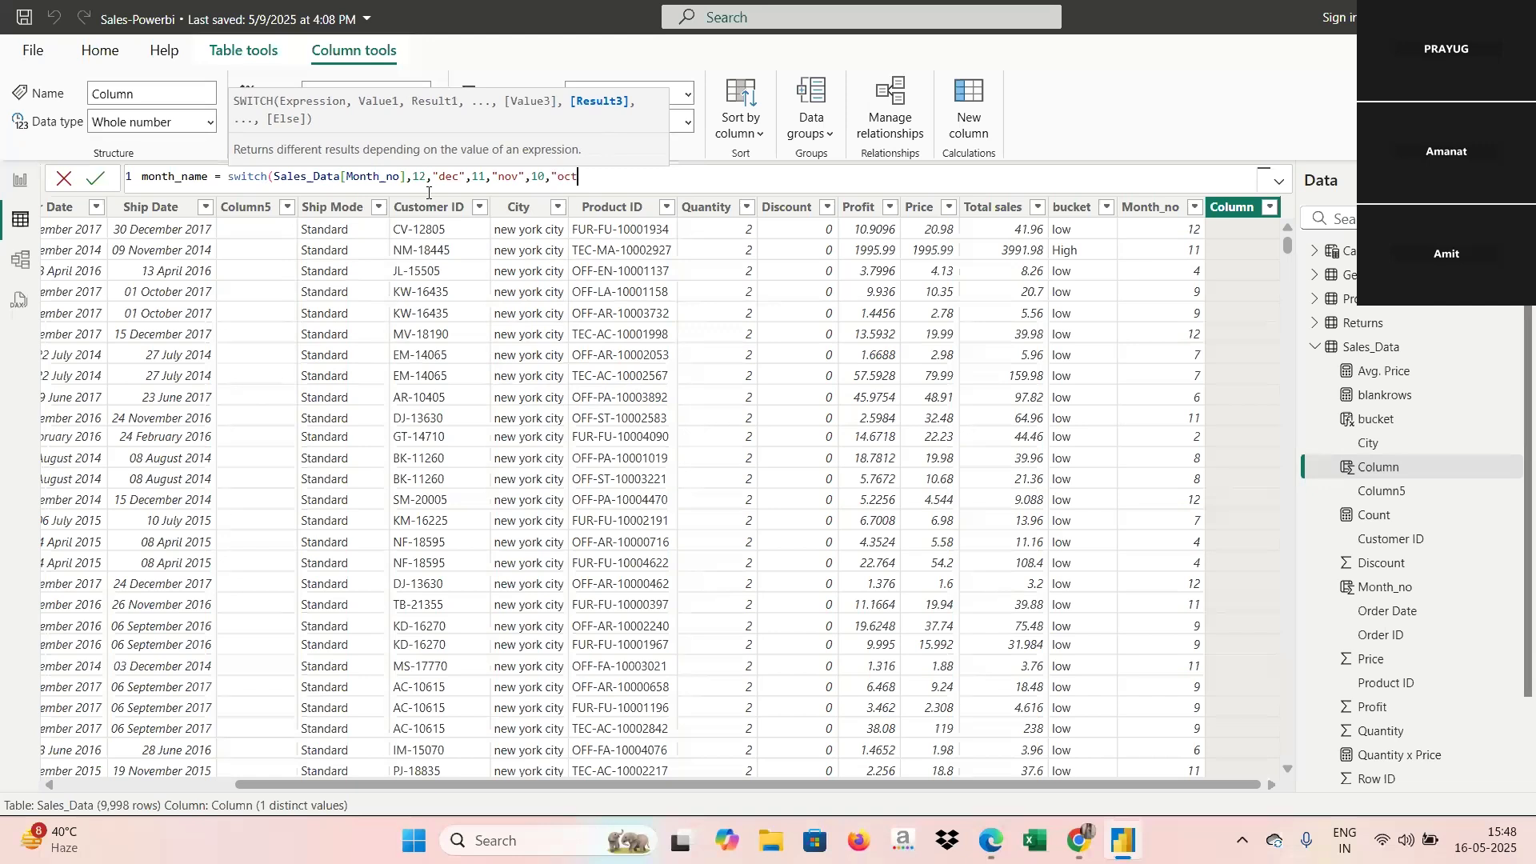
type("\",")
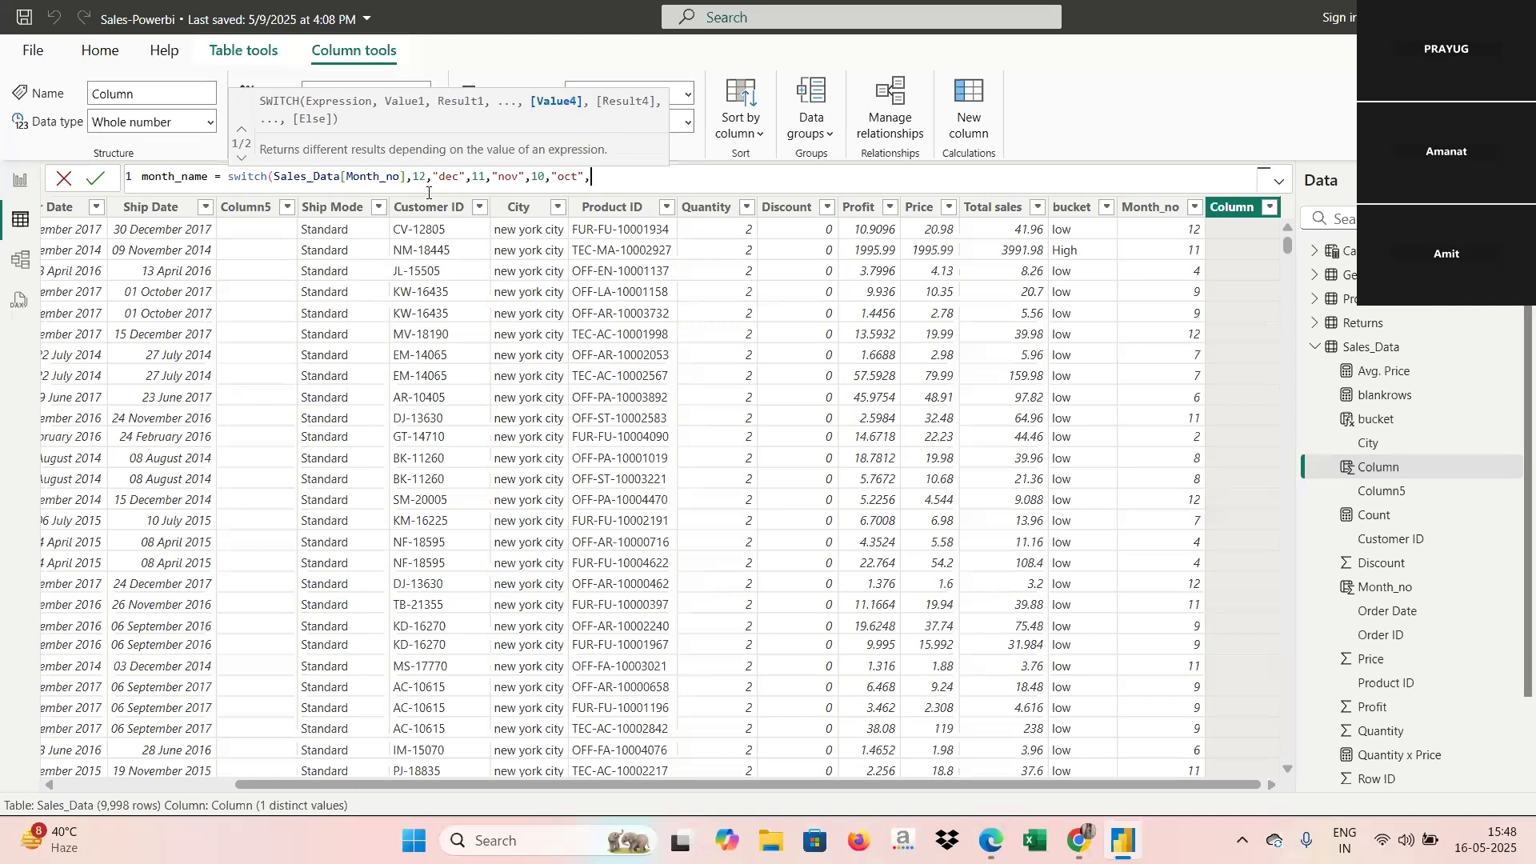
type("9,\"sep")
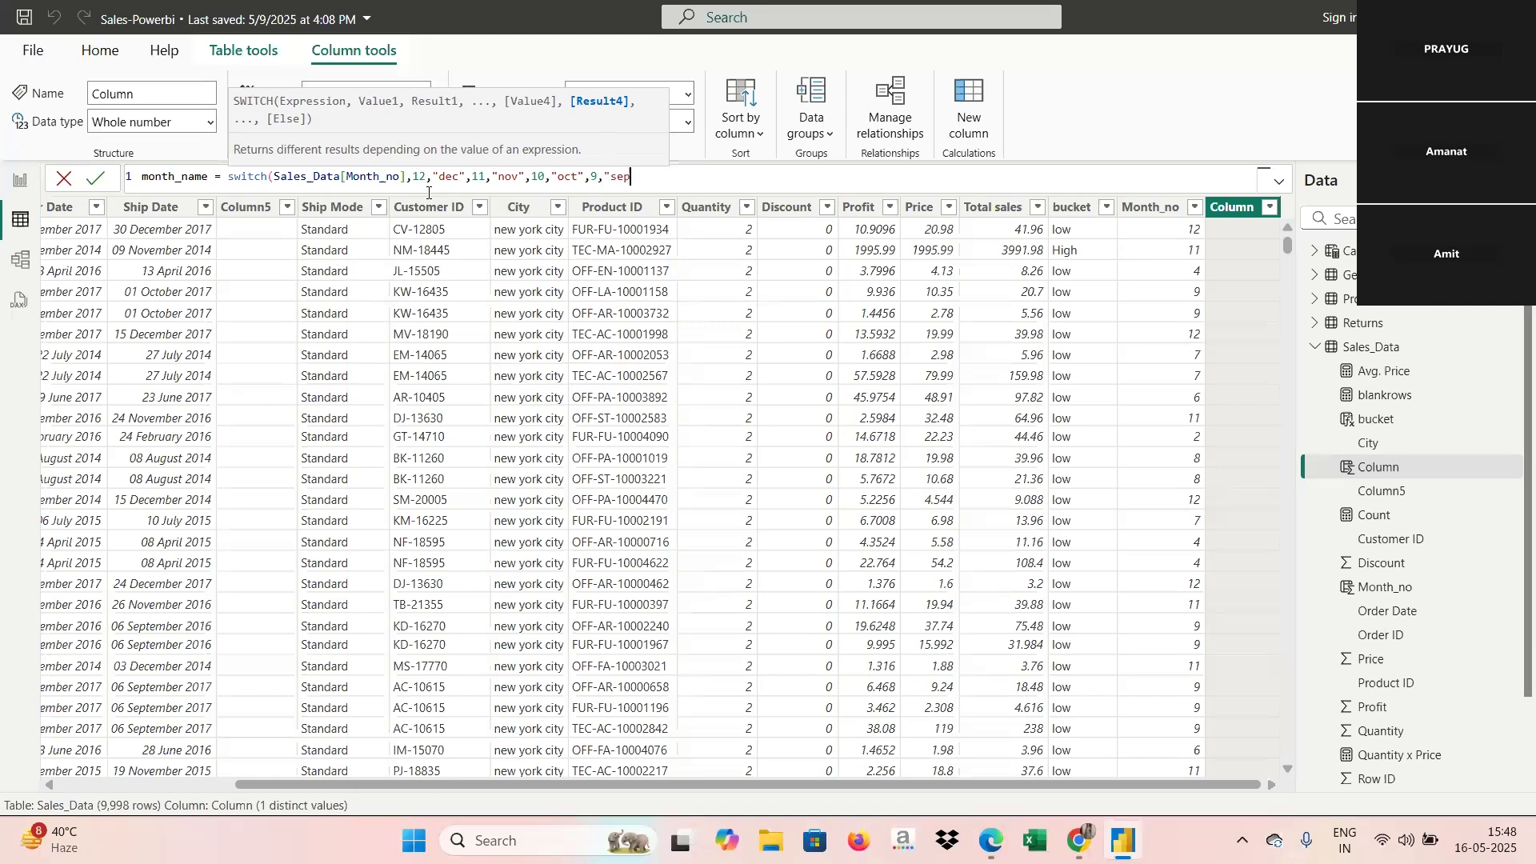
type("\"8")
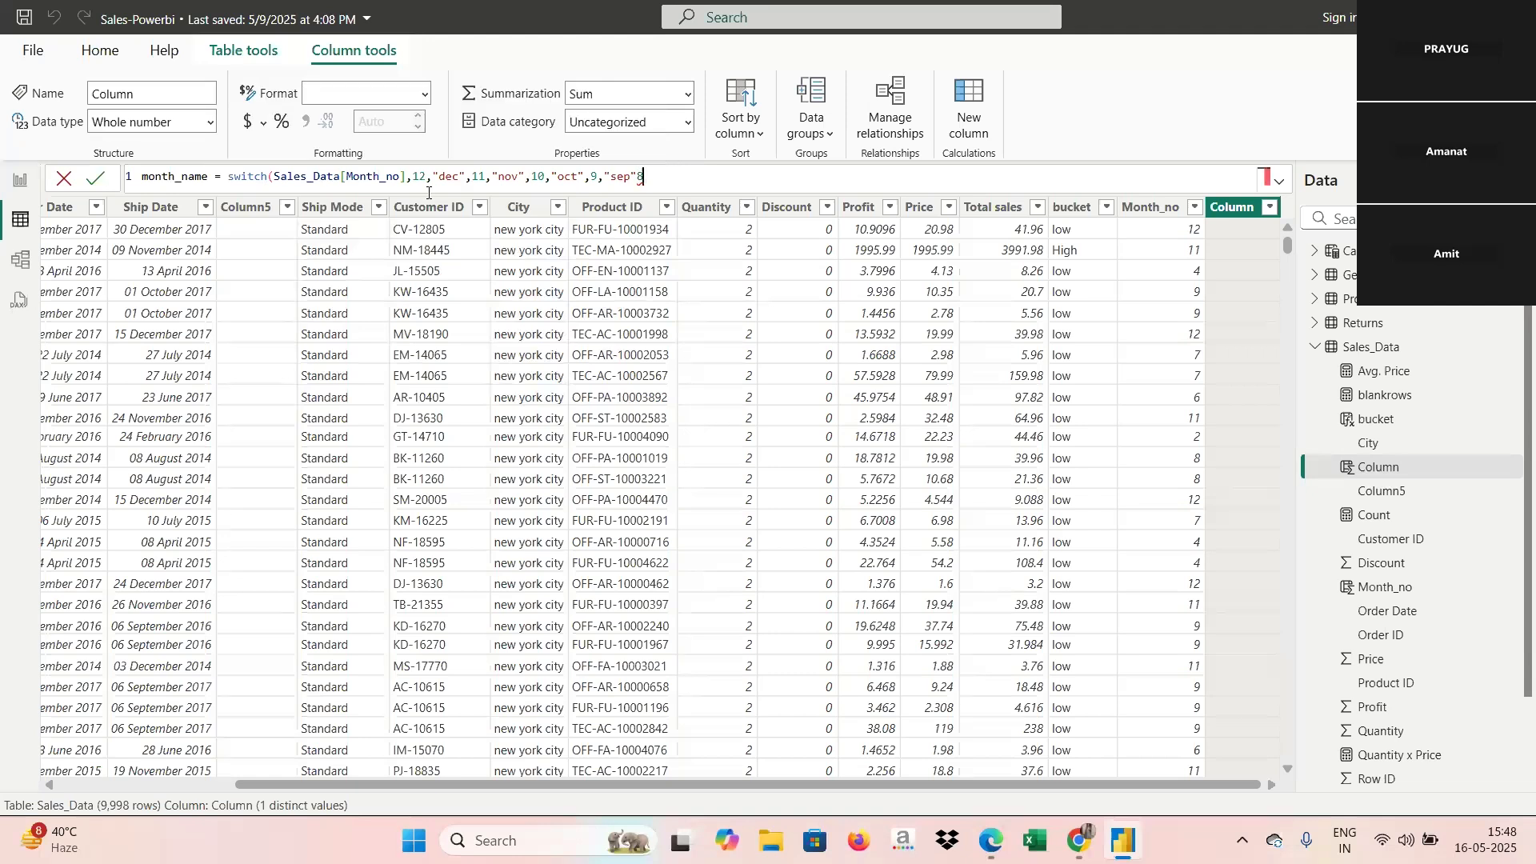
key("BackSpace")
Step: Complete the SWITCH formula with "other" as the fallback result and commit the month_name column
type(",8")
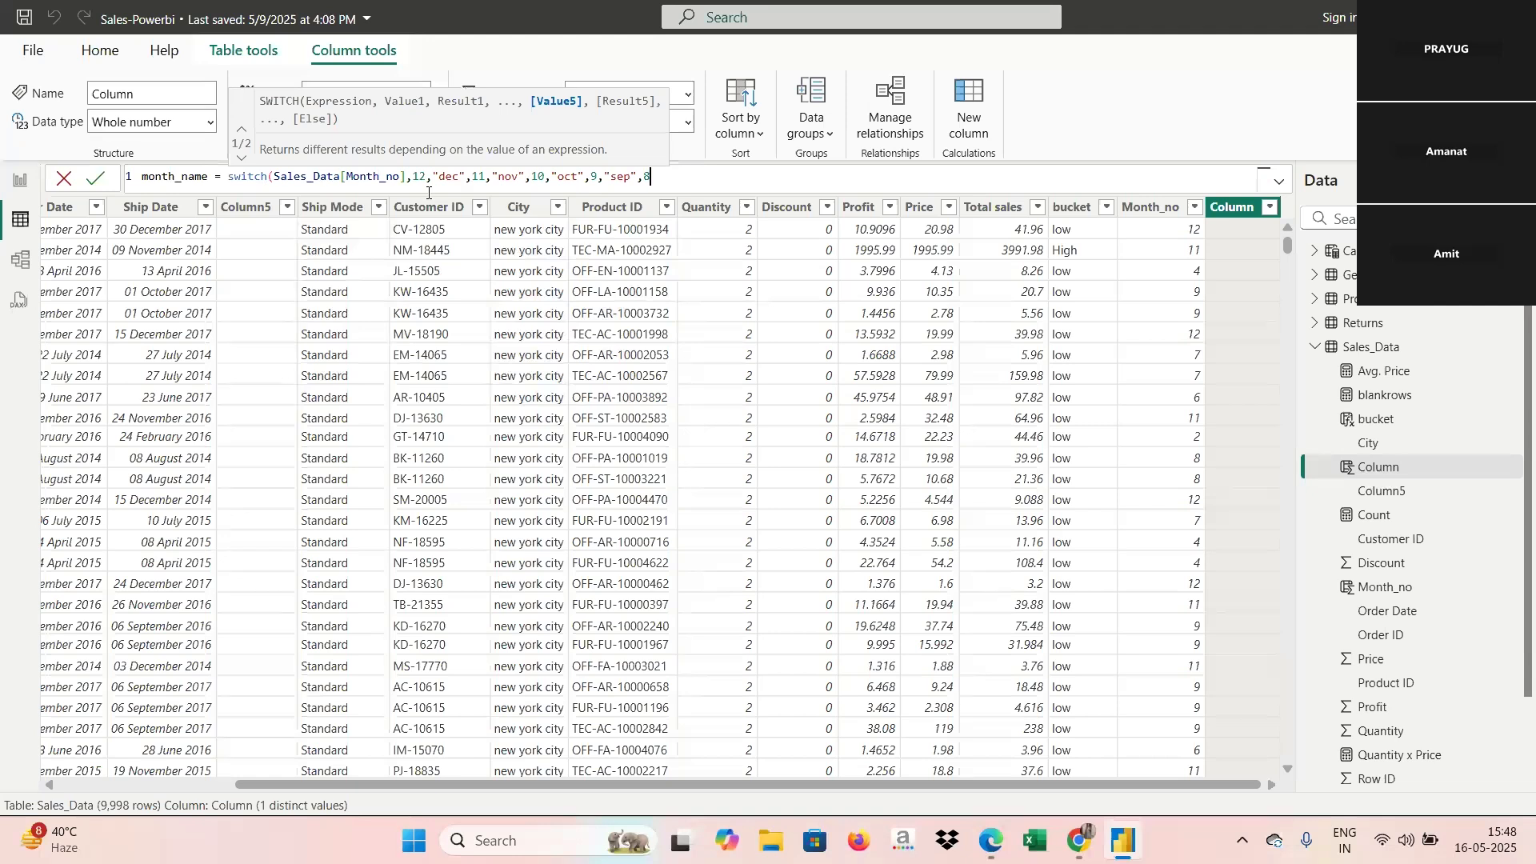
type(", ")
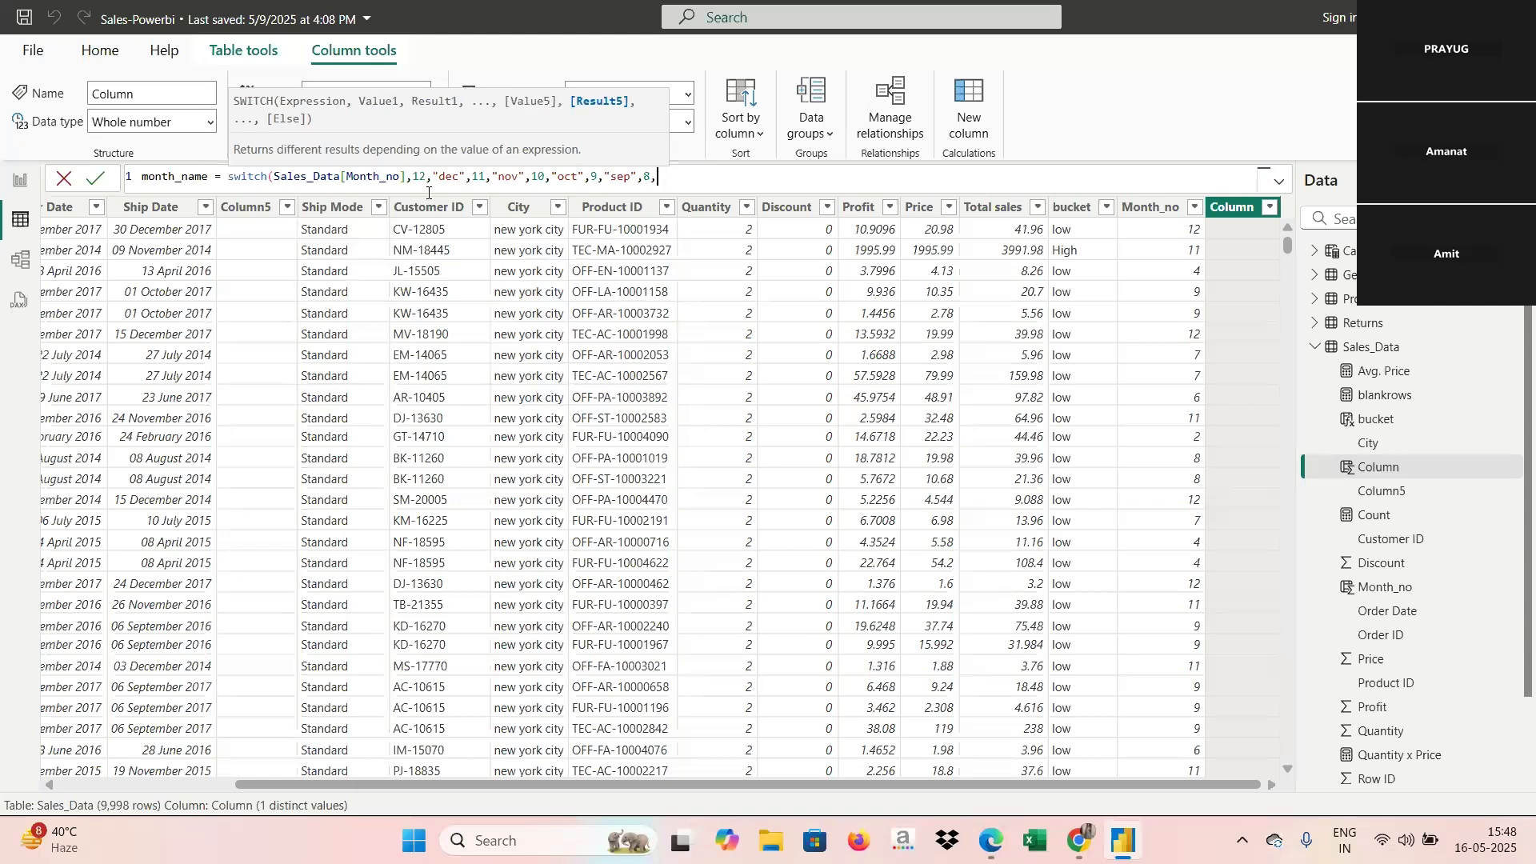
type("others")
key("BackSpace")
key("BackSpace")
key("BackSpace")
key("BackSpace")
key("BackSpace")
key("BackSpace")
key("BackSpace")
key("BackSpace")
type("o")
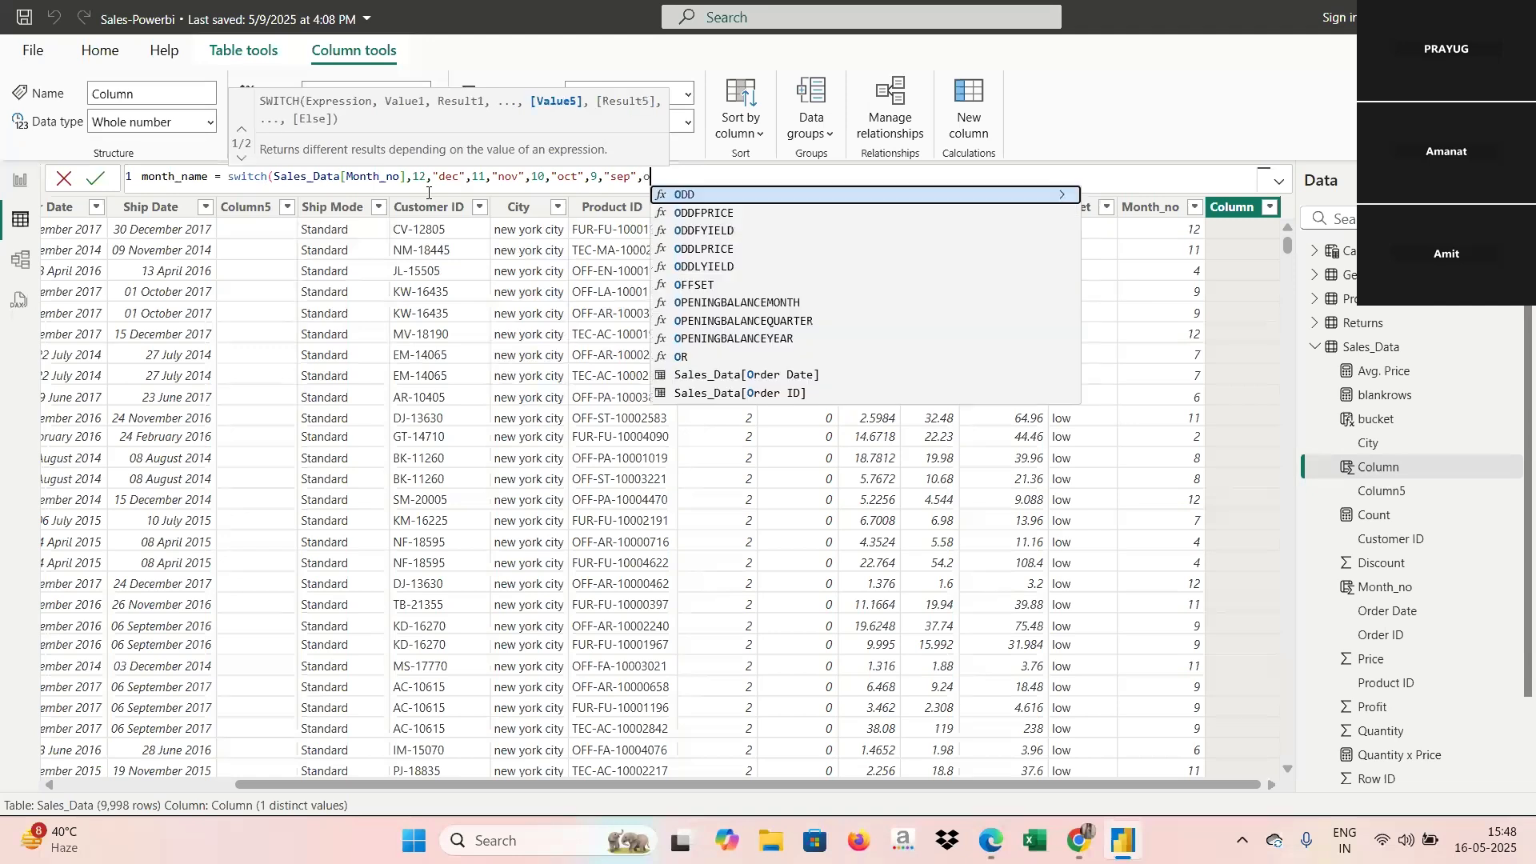
key("BackSpace")
type("\"o")
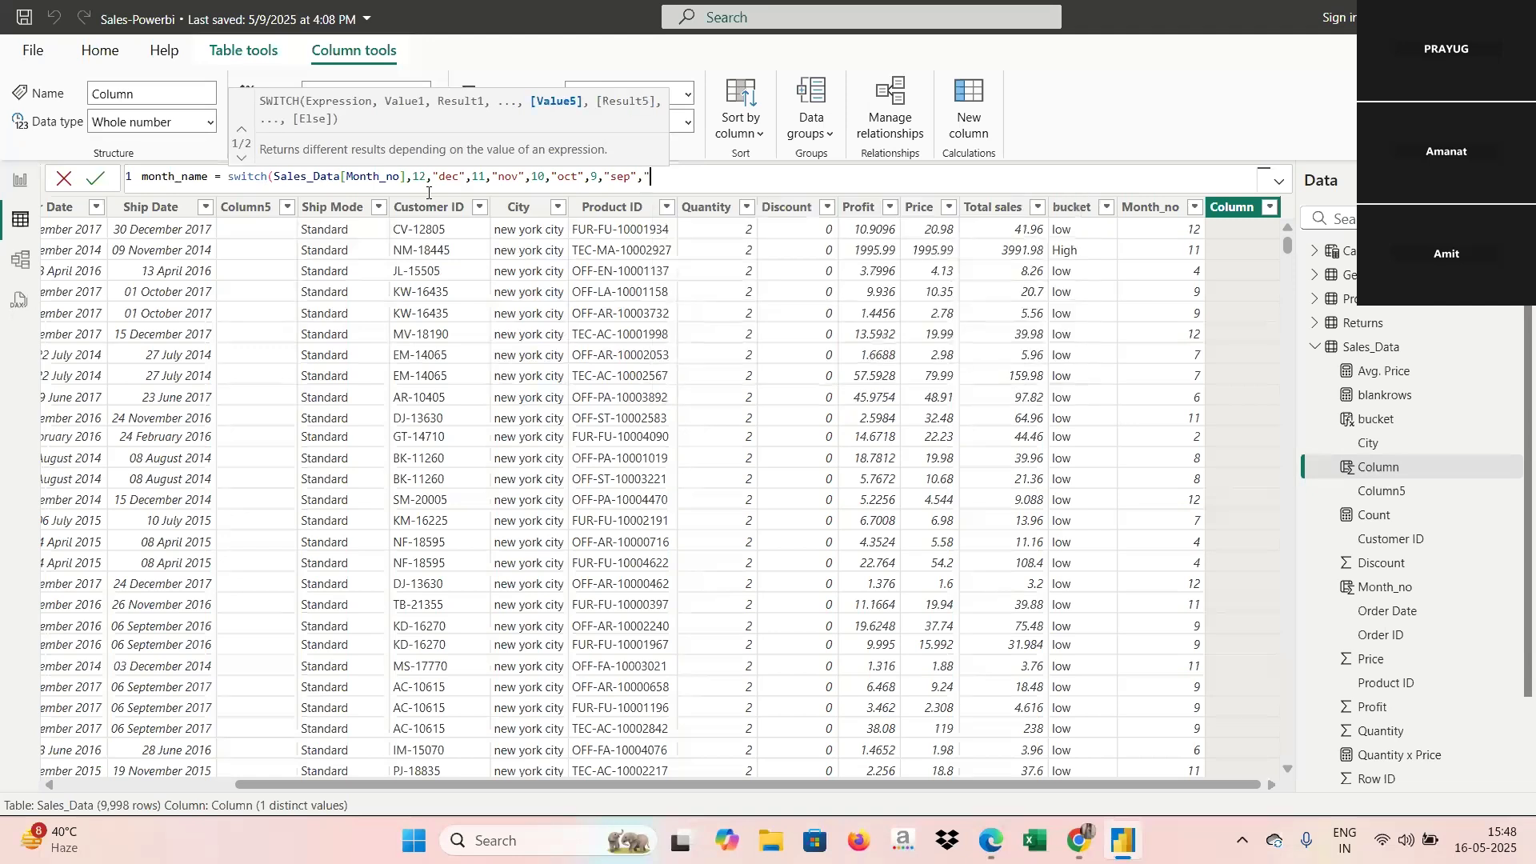
type("ther\")")
key("Return")
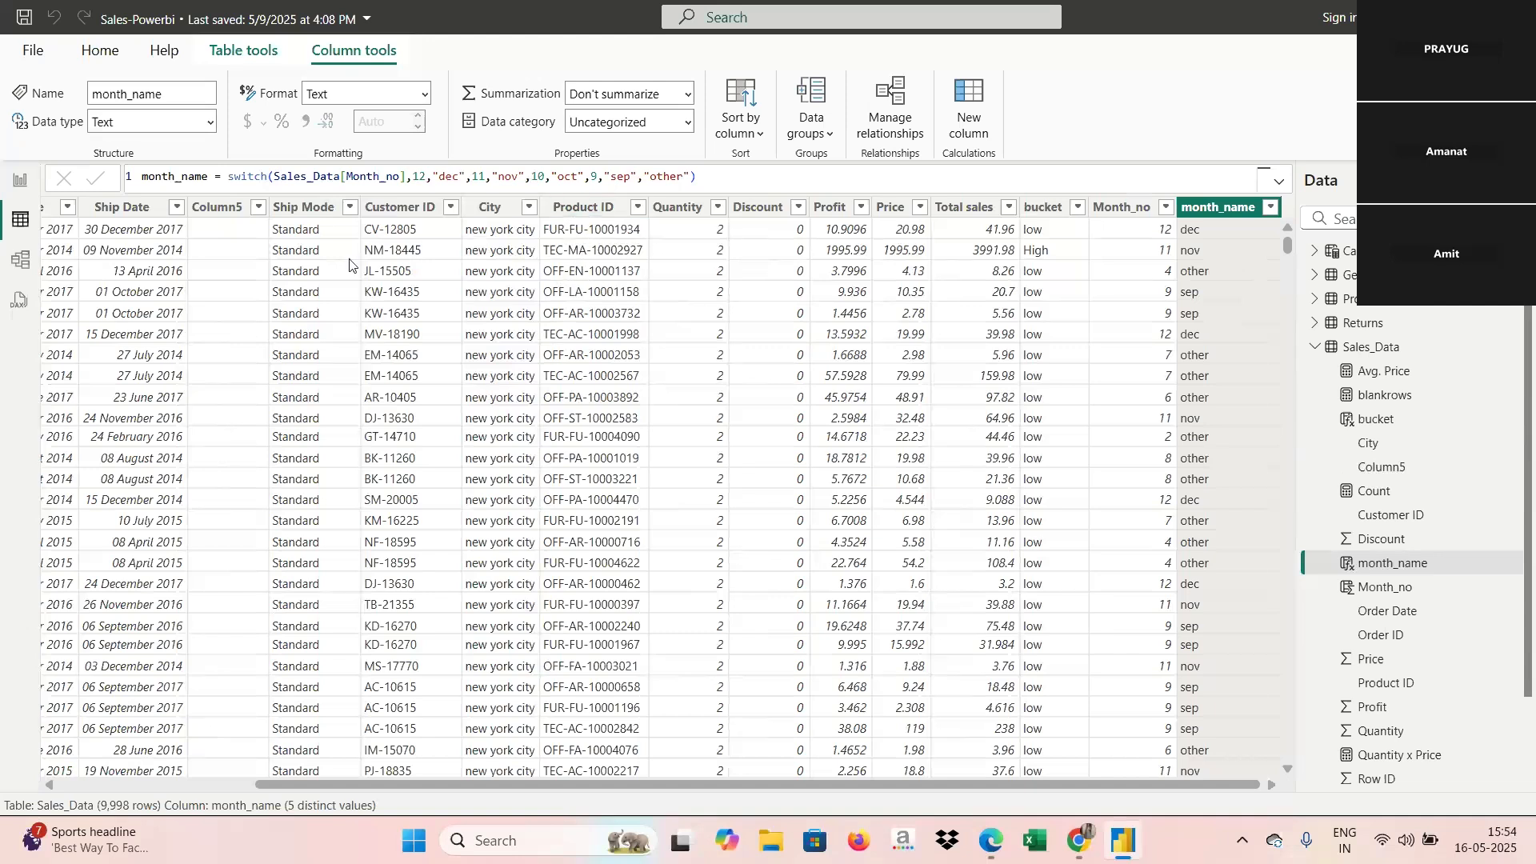
Step: Add another calculated column to Sales_Data named "combination of column" and start its formula with CONCATENATE
left_click(234, 785)
left_click_drag(233, 785, 164, 786)
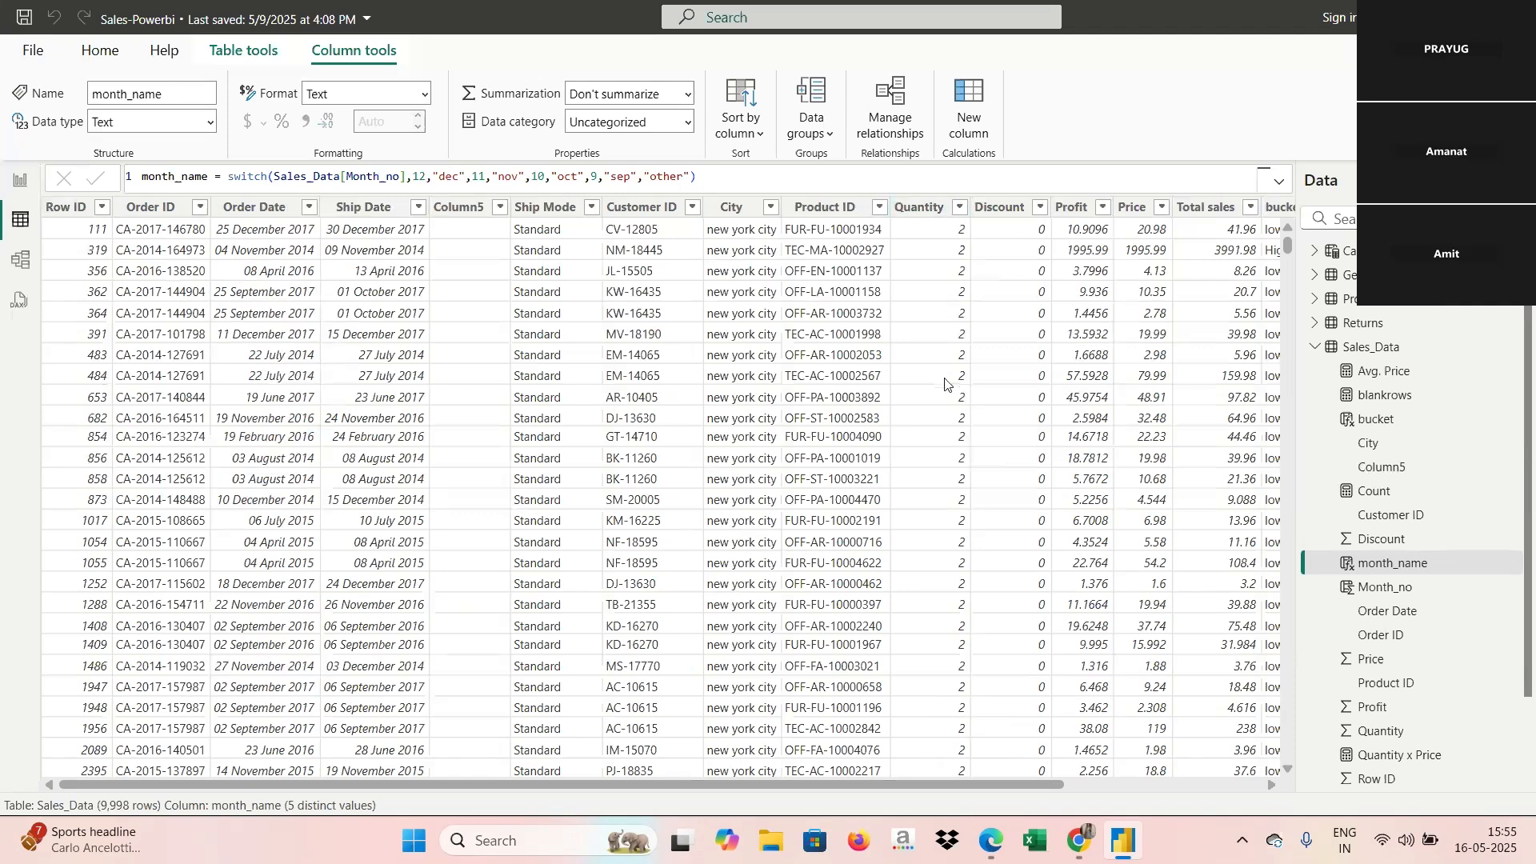
right_click(1413, 511)
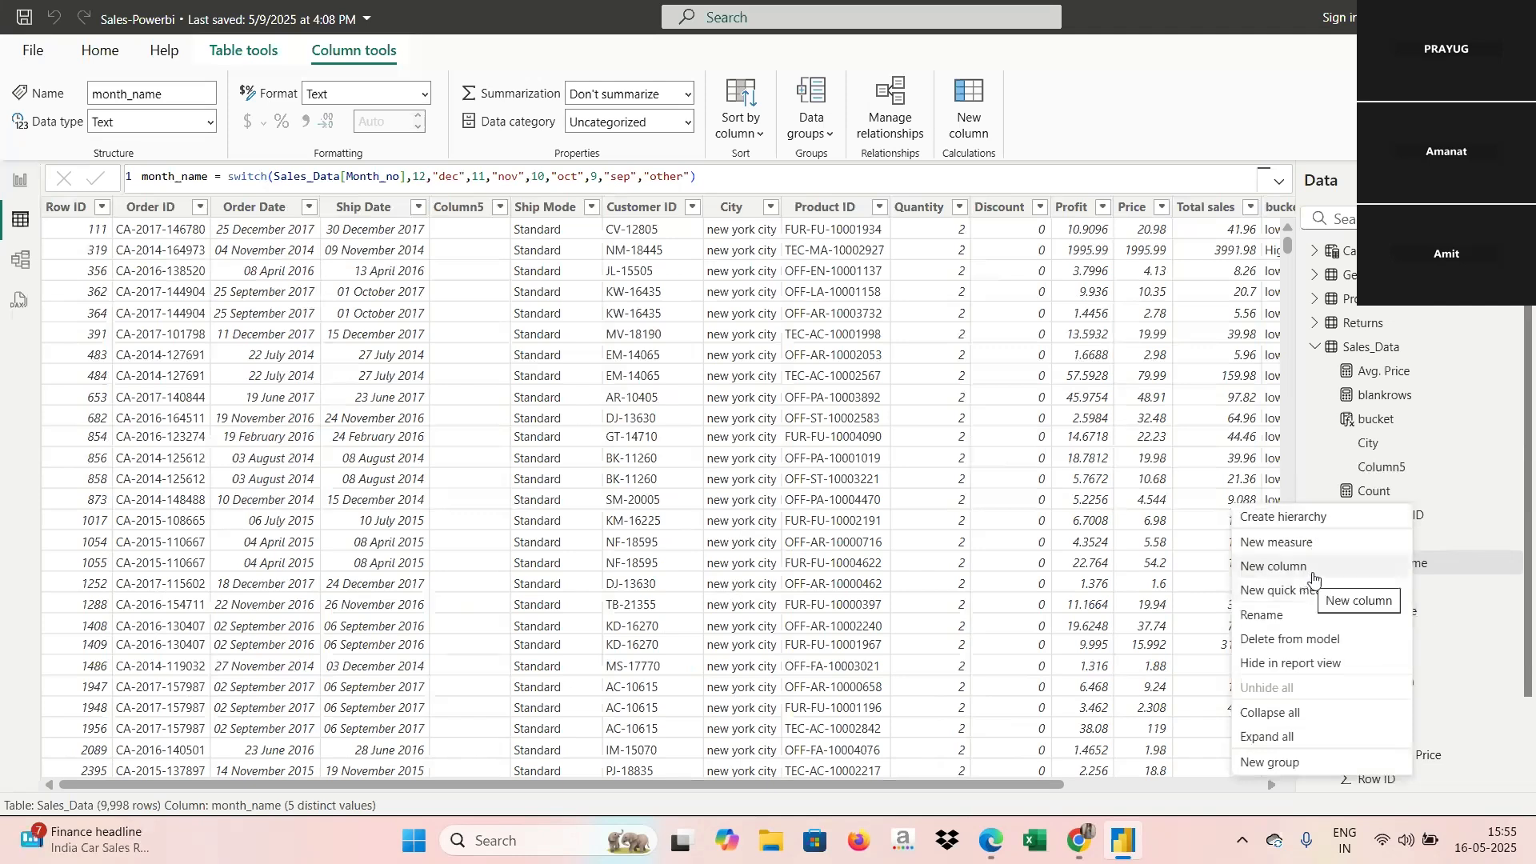
key("Escape")
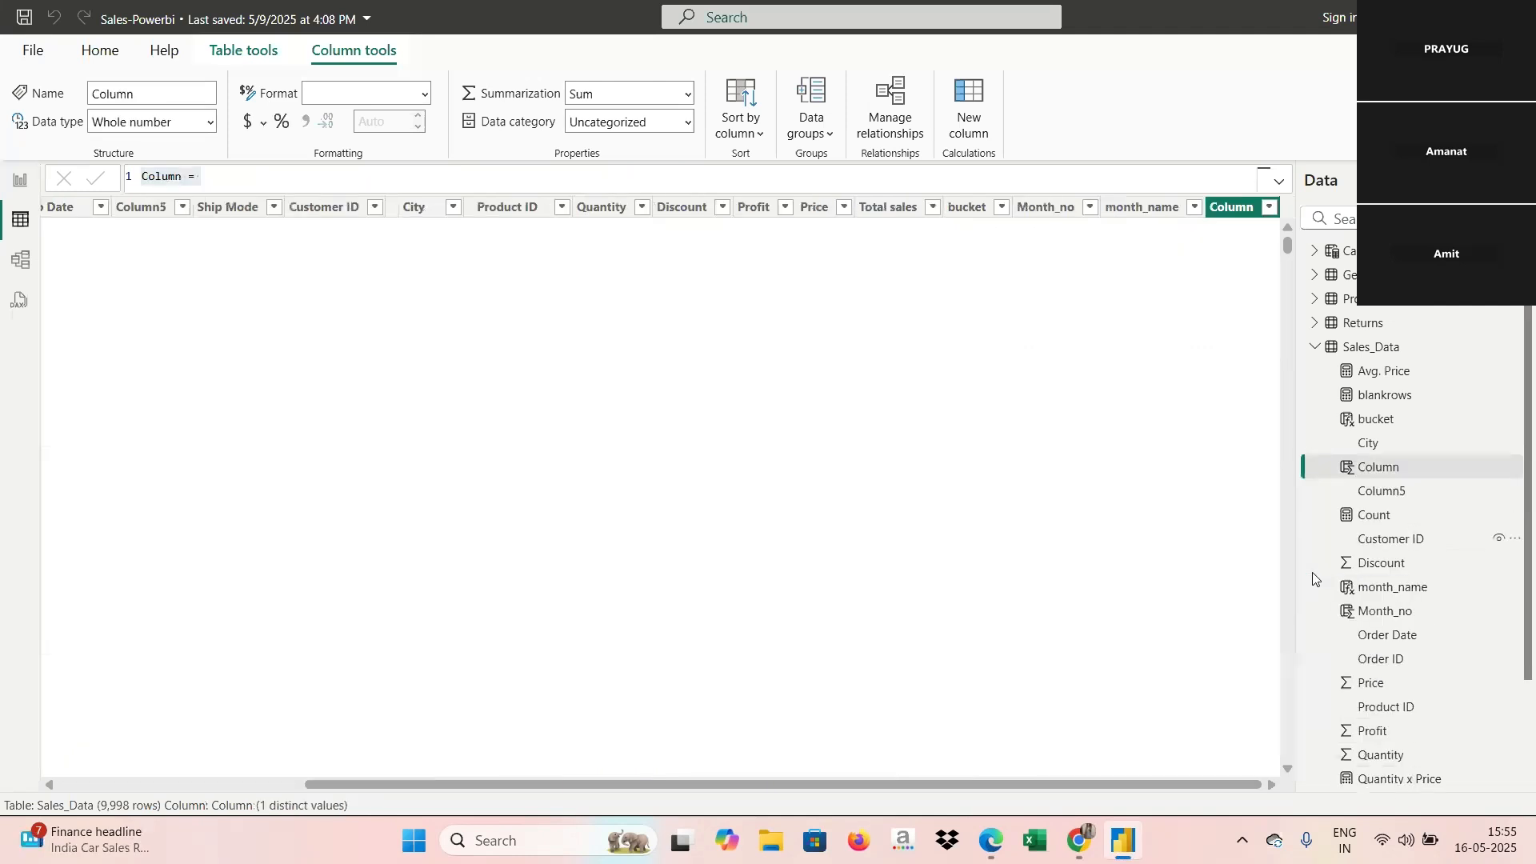
type("conca")
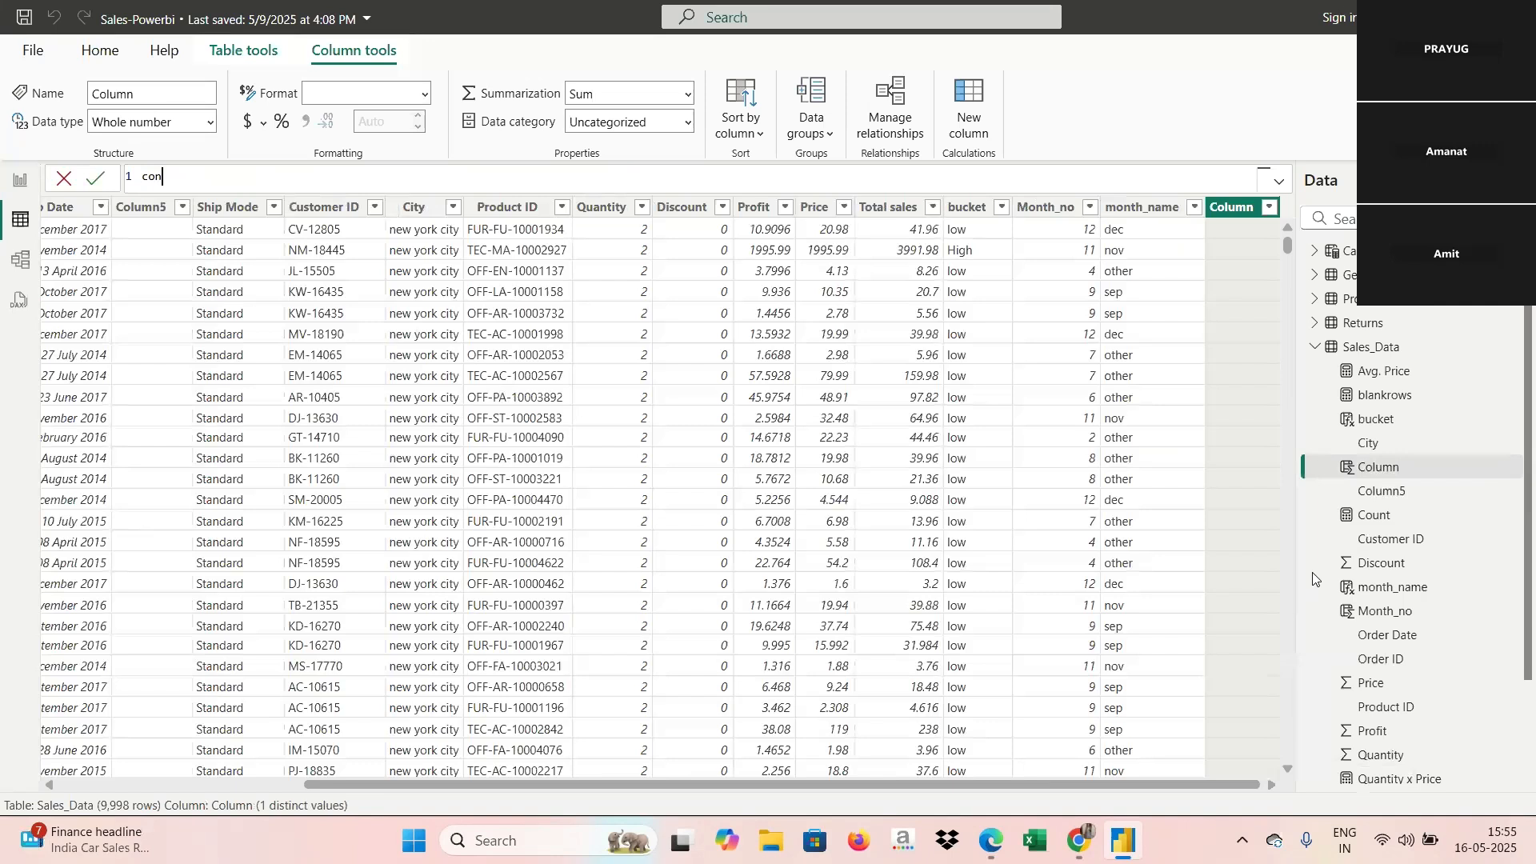
key("BackSpace")
key("BackSpace")
key("BackSpace")
type("mbination of column = concat")
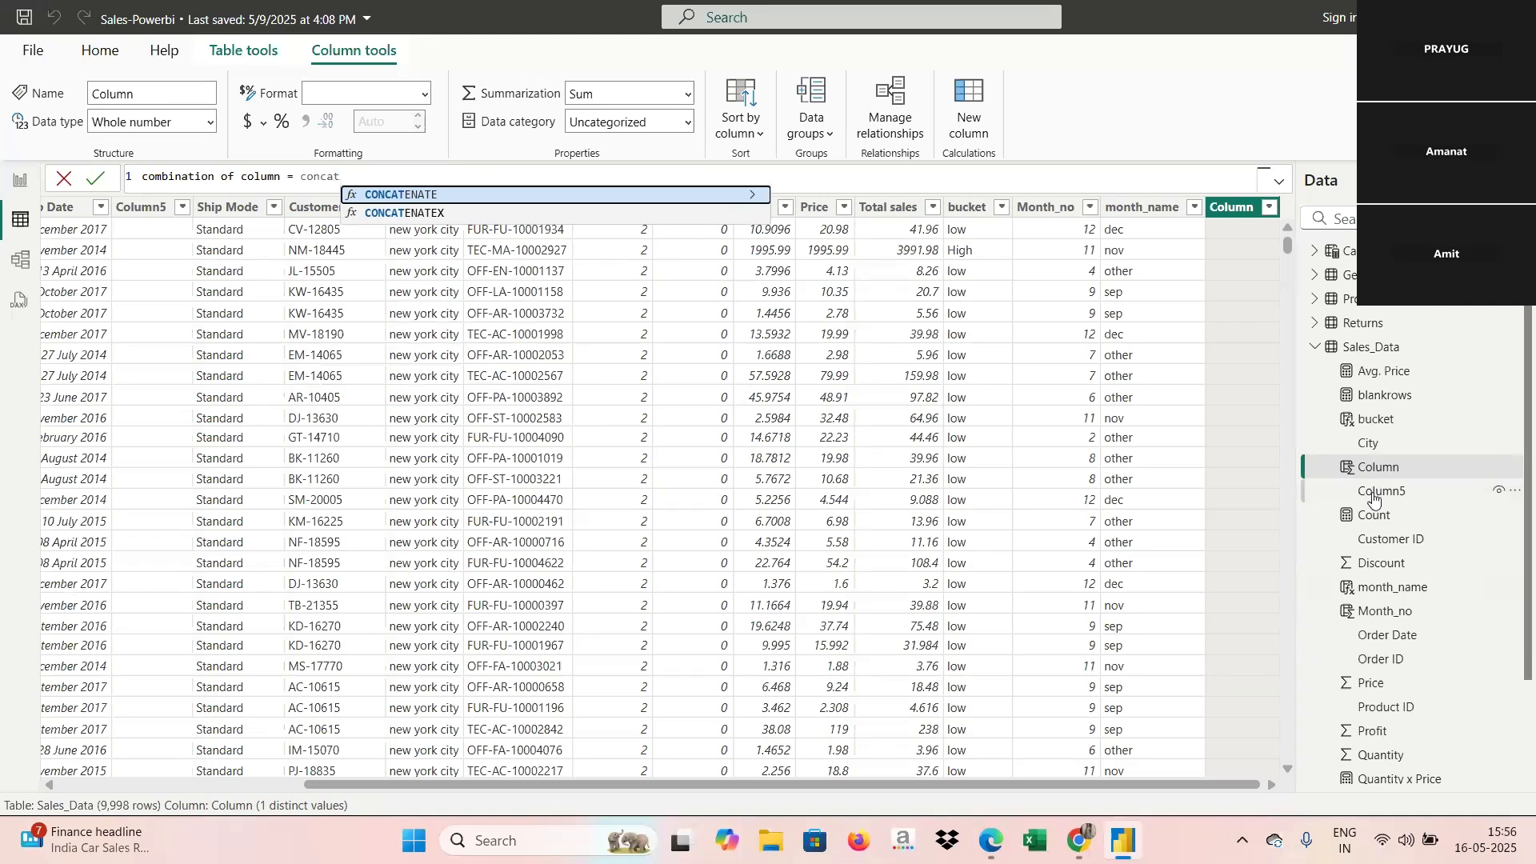
left_click(419, 197)
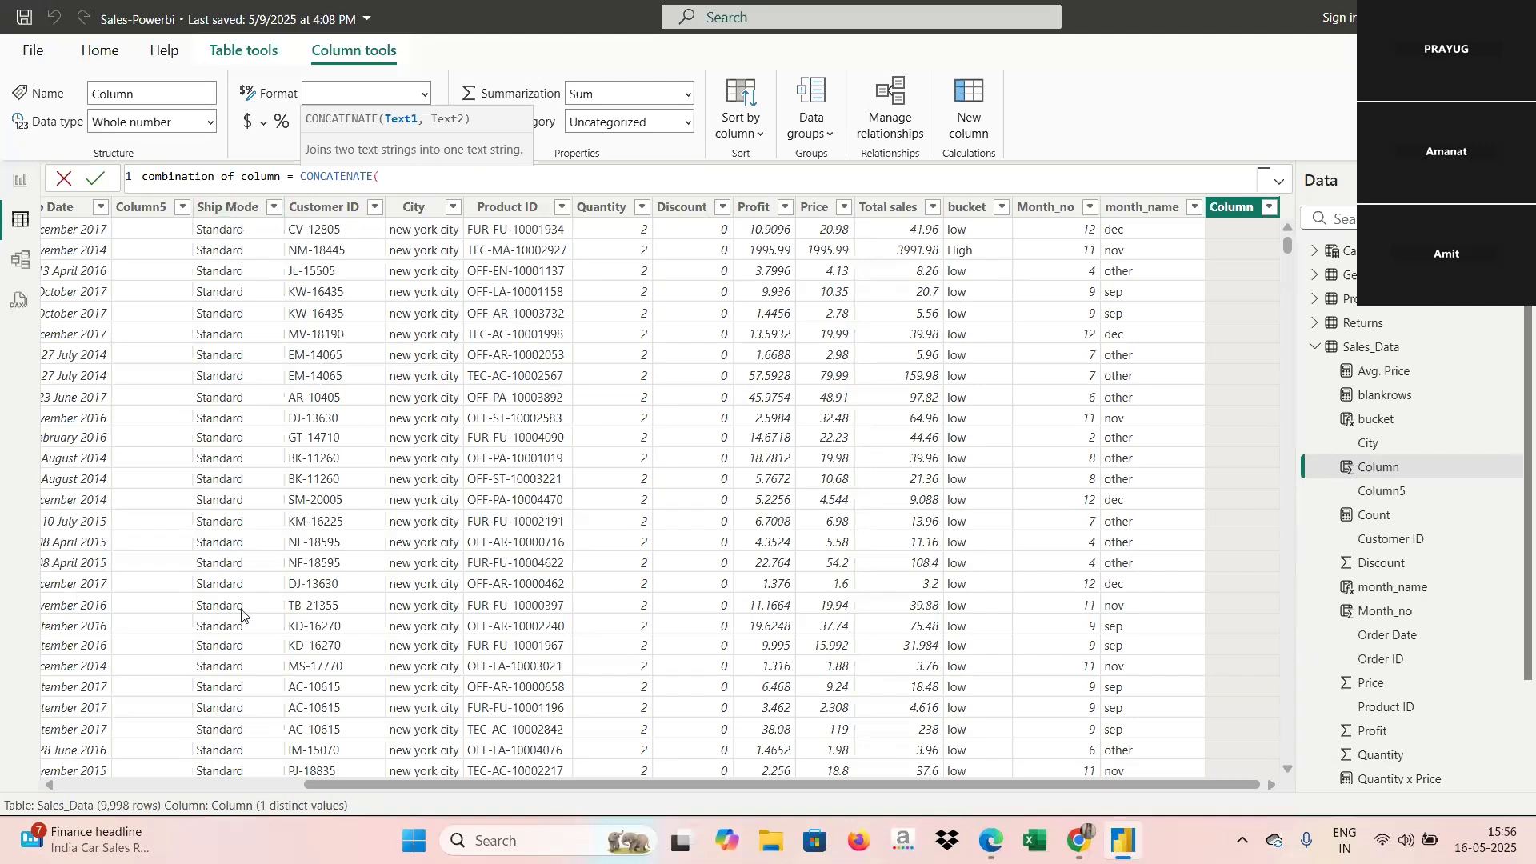
Step: Join Sales_Data[Order ID] with Sales_Data[Quantity] as the two CONCATENATE arguments and commit the formula
type("sal")
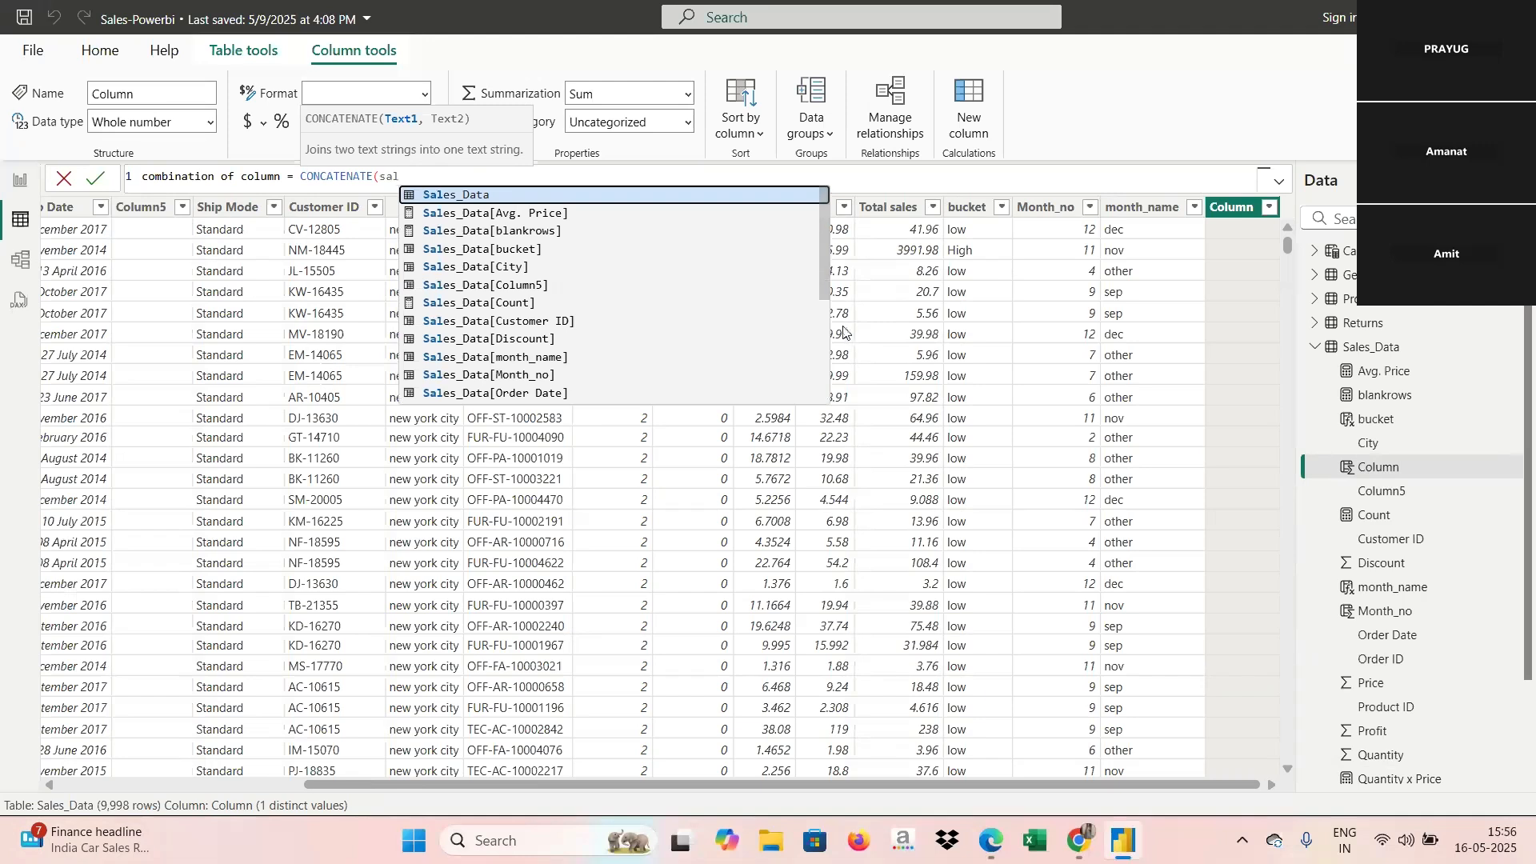
mouse_move(823, 247)
left_mouse_down()
mouse_move(823, 343)
mouse_move(823, 218)
left_mouse_up()
left_click(821, 345)
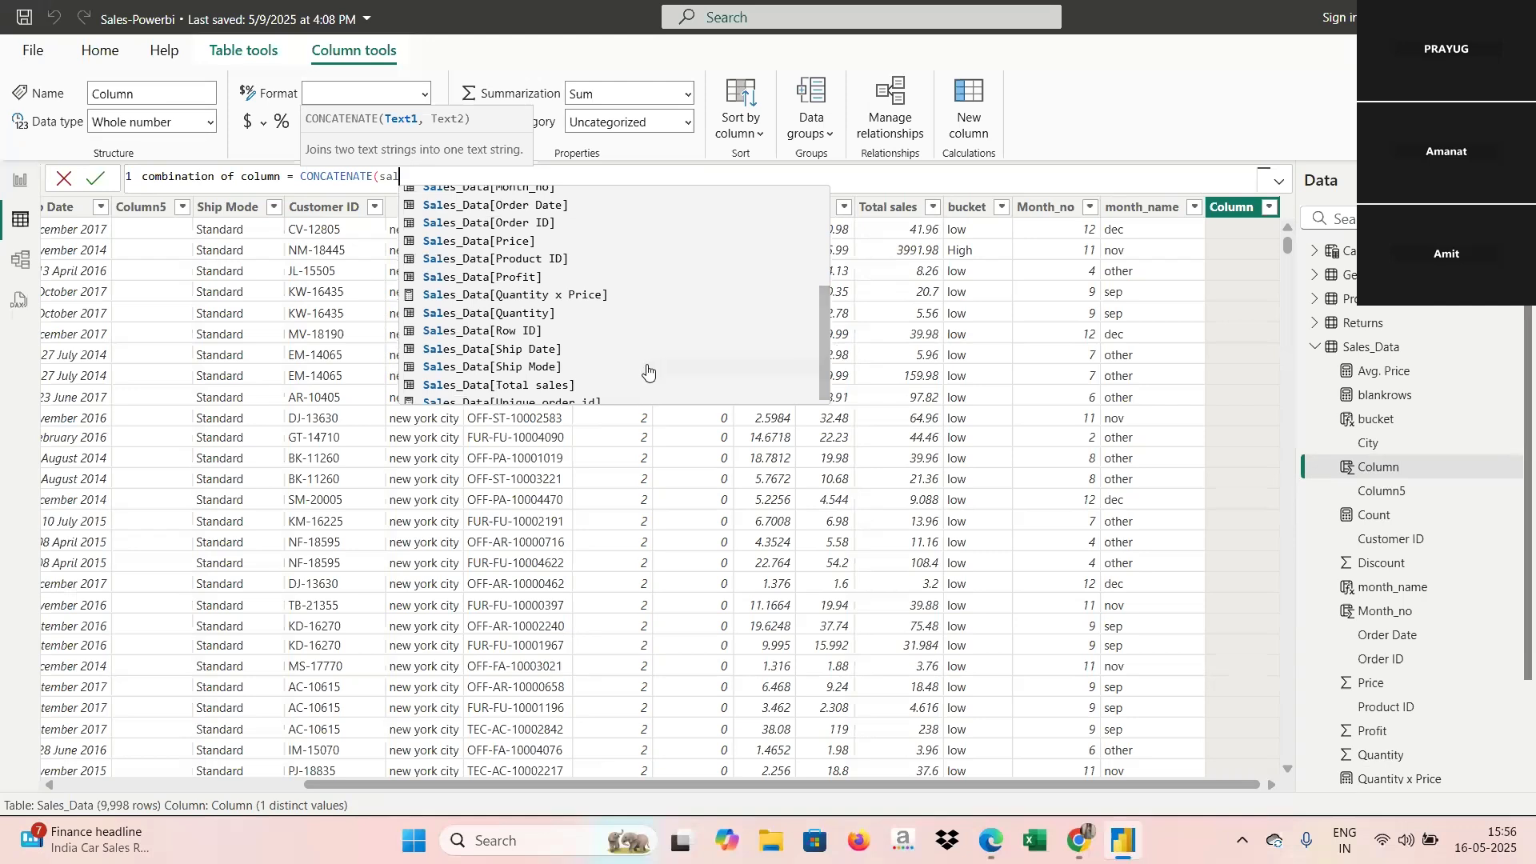
left_click(512, 224)
type(",sal")
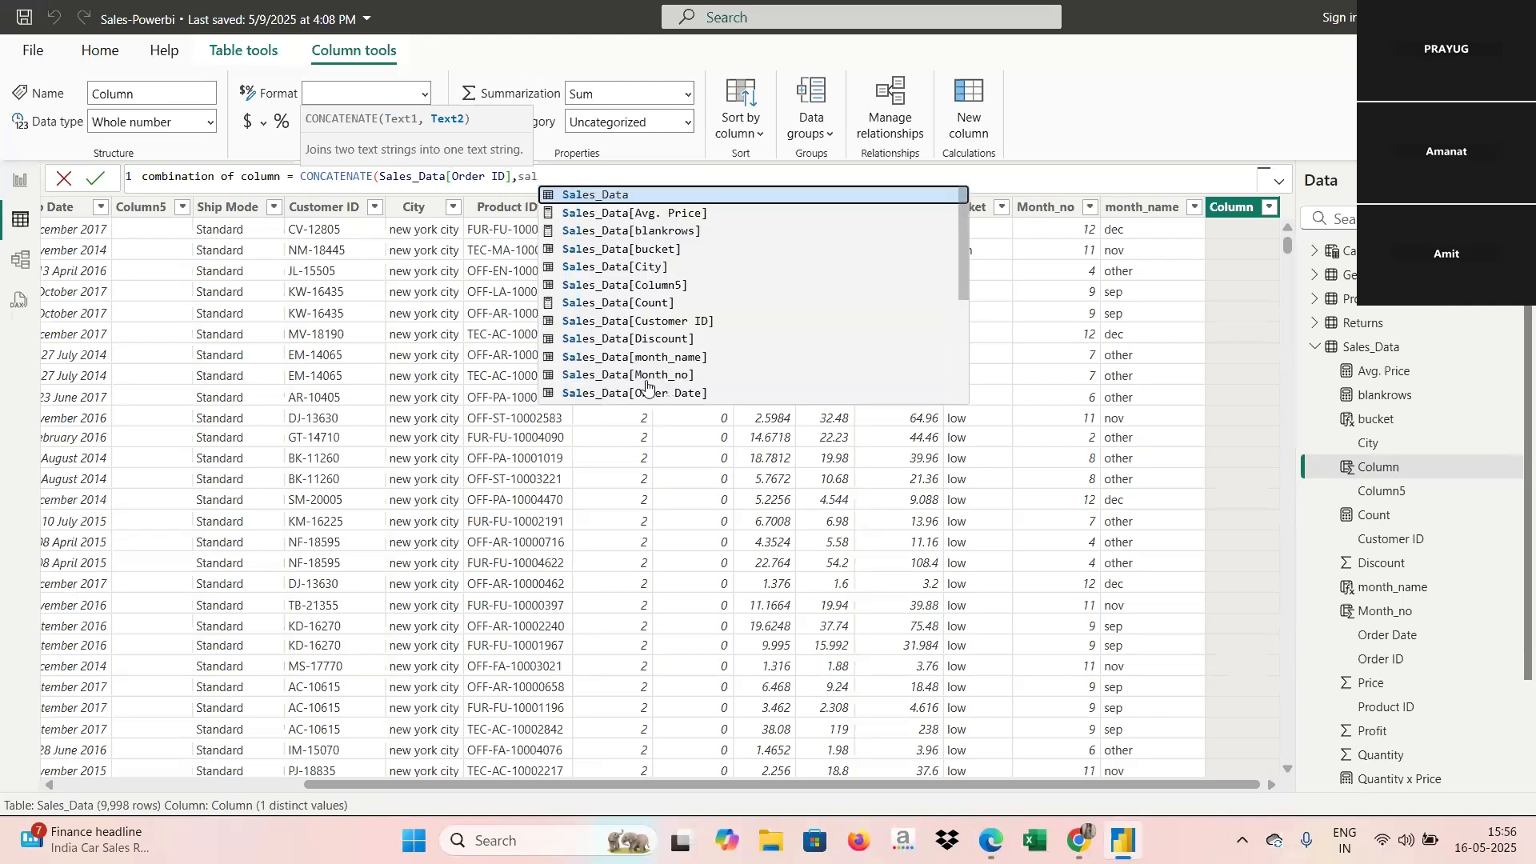
left_click(966, 372)
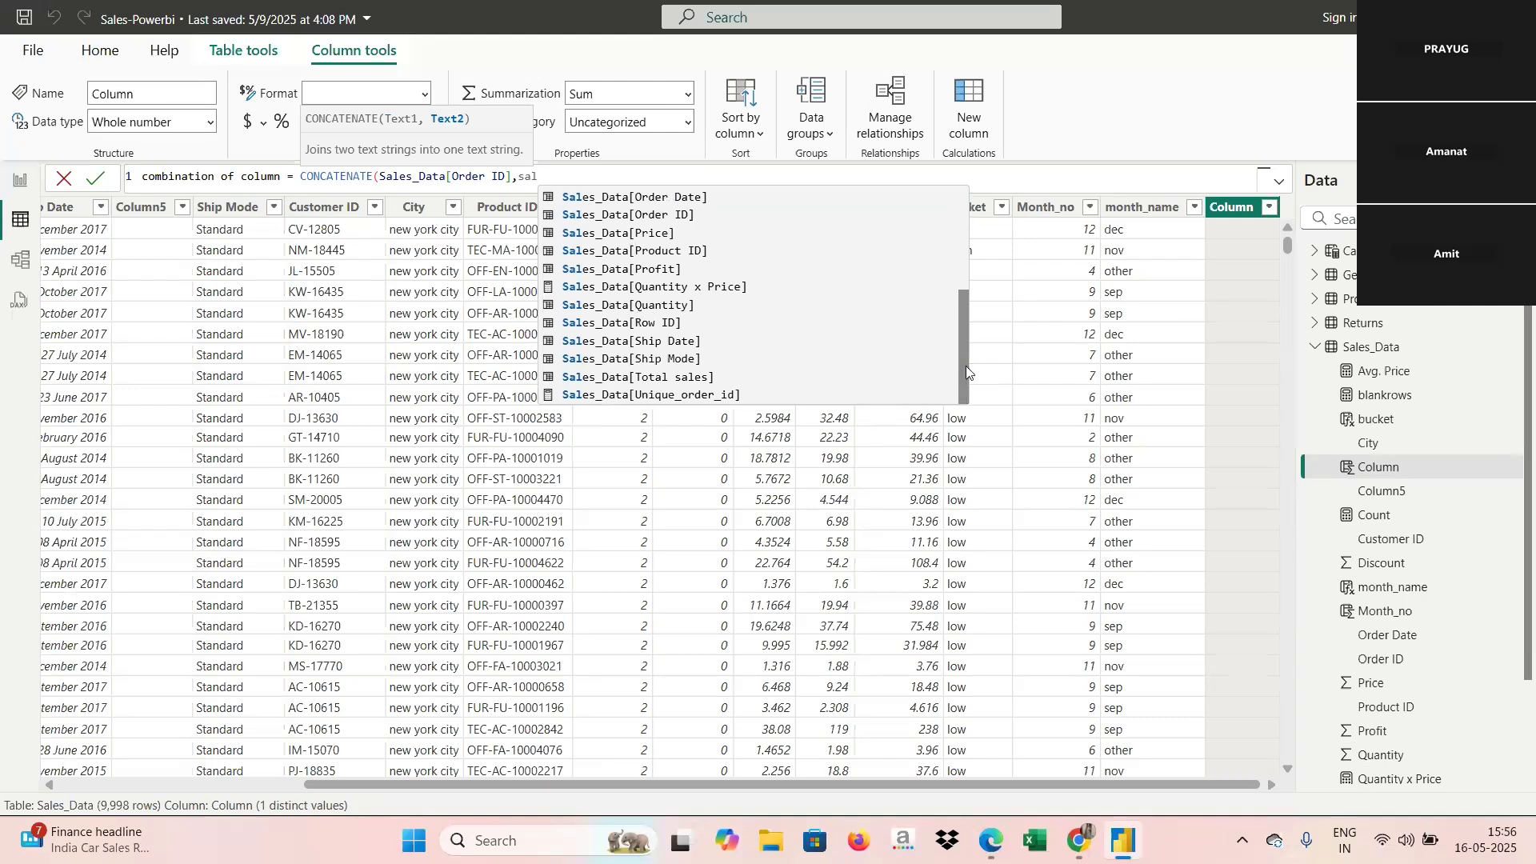
left_click(660, 312)
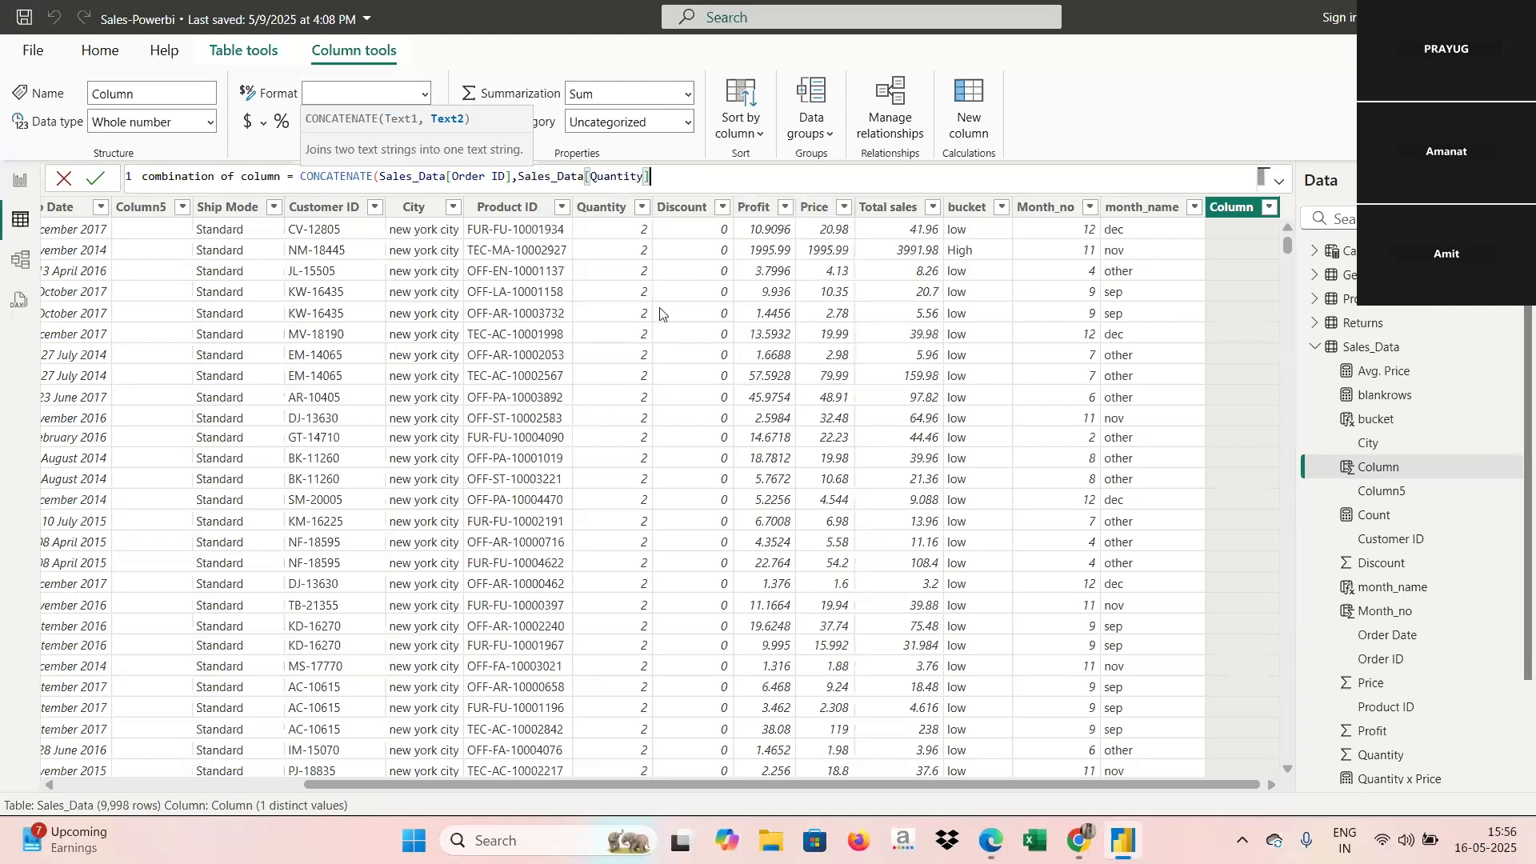
type(")")
key("Return")
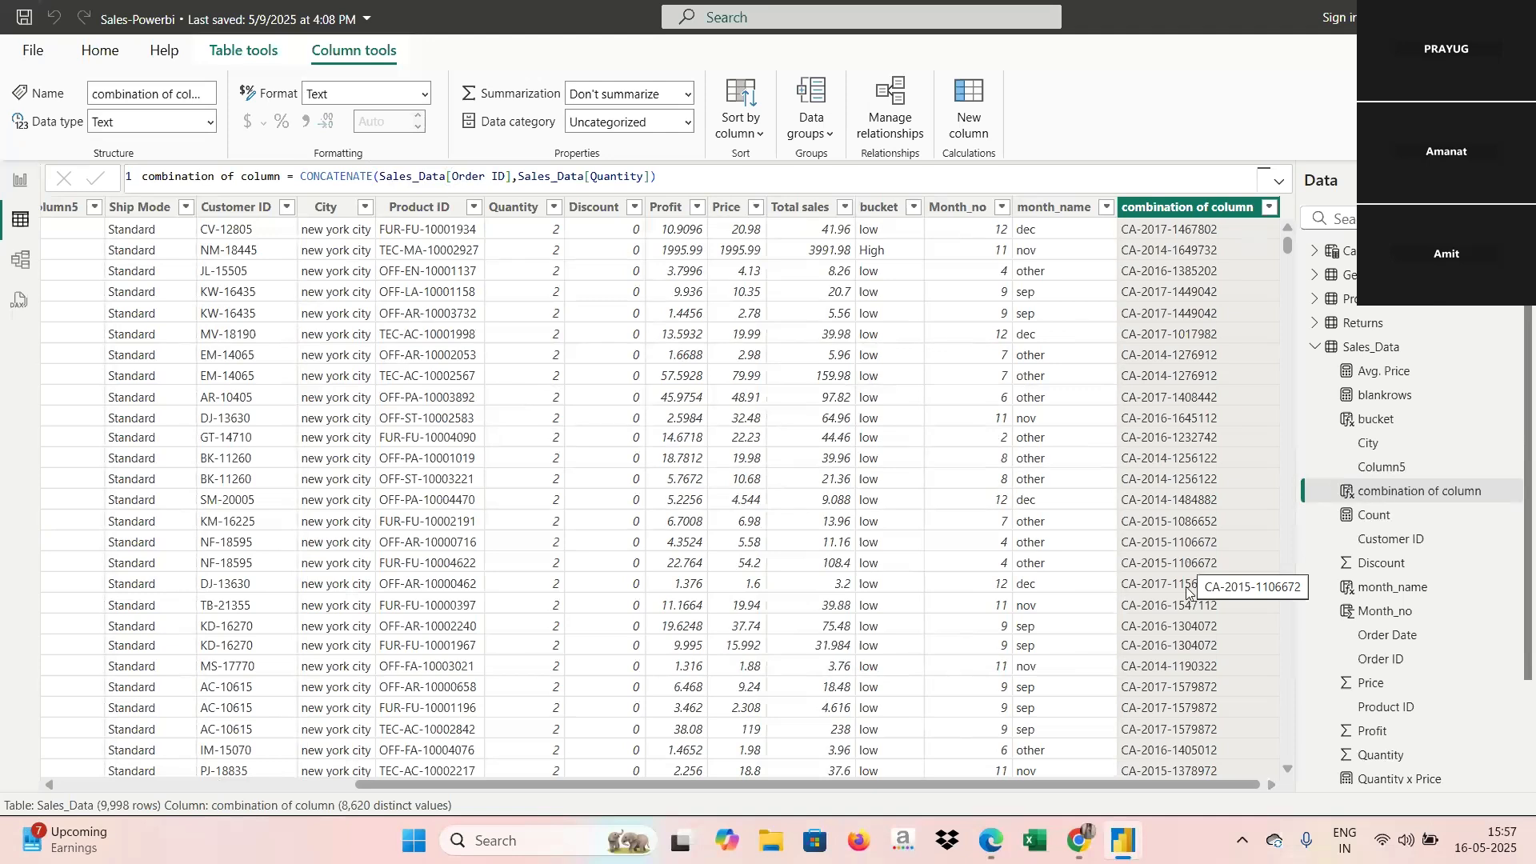
left_click(1271, 784)
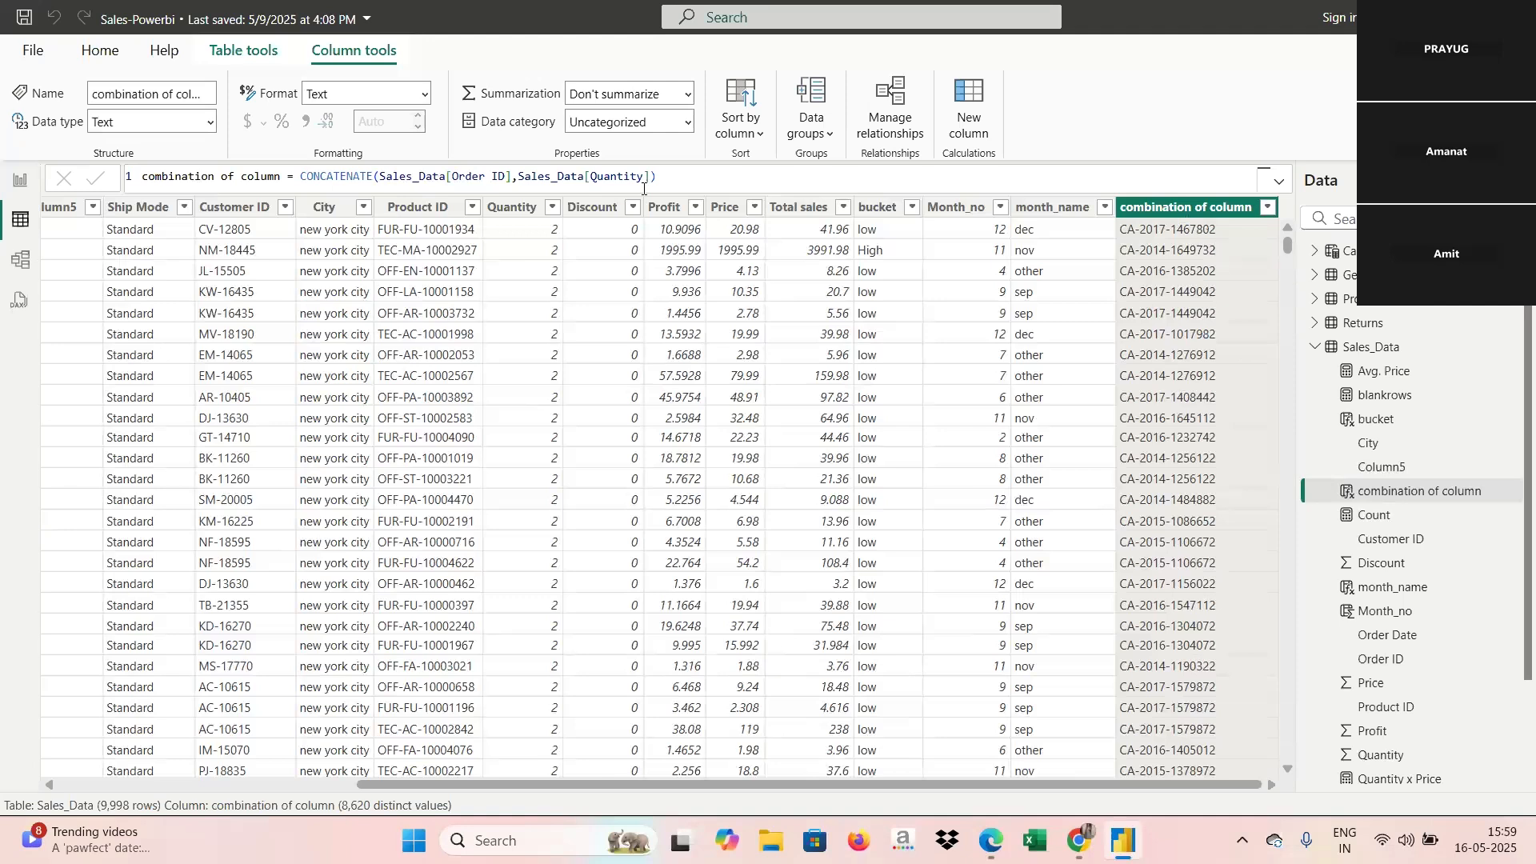
left_click(518, 176)
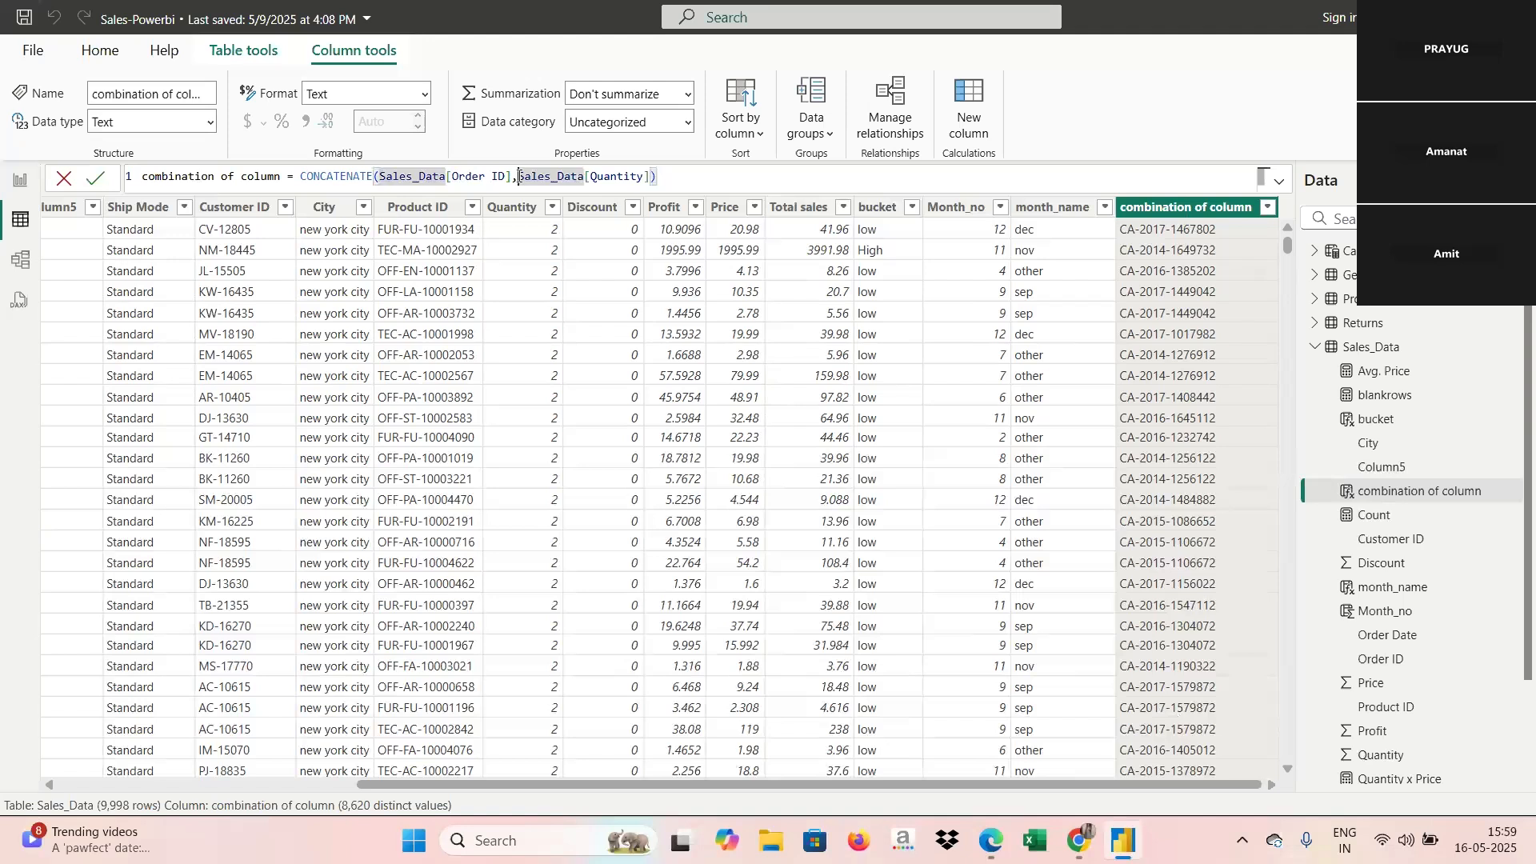
type("\"")
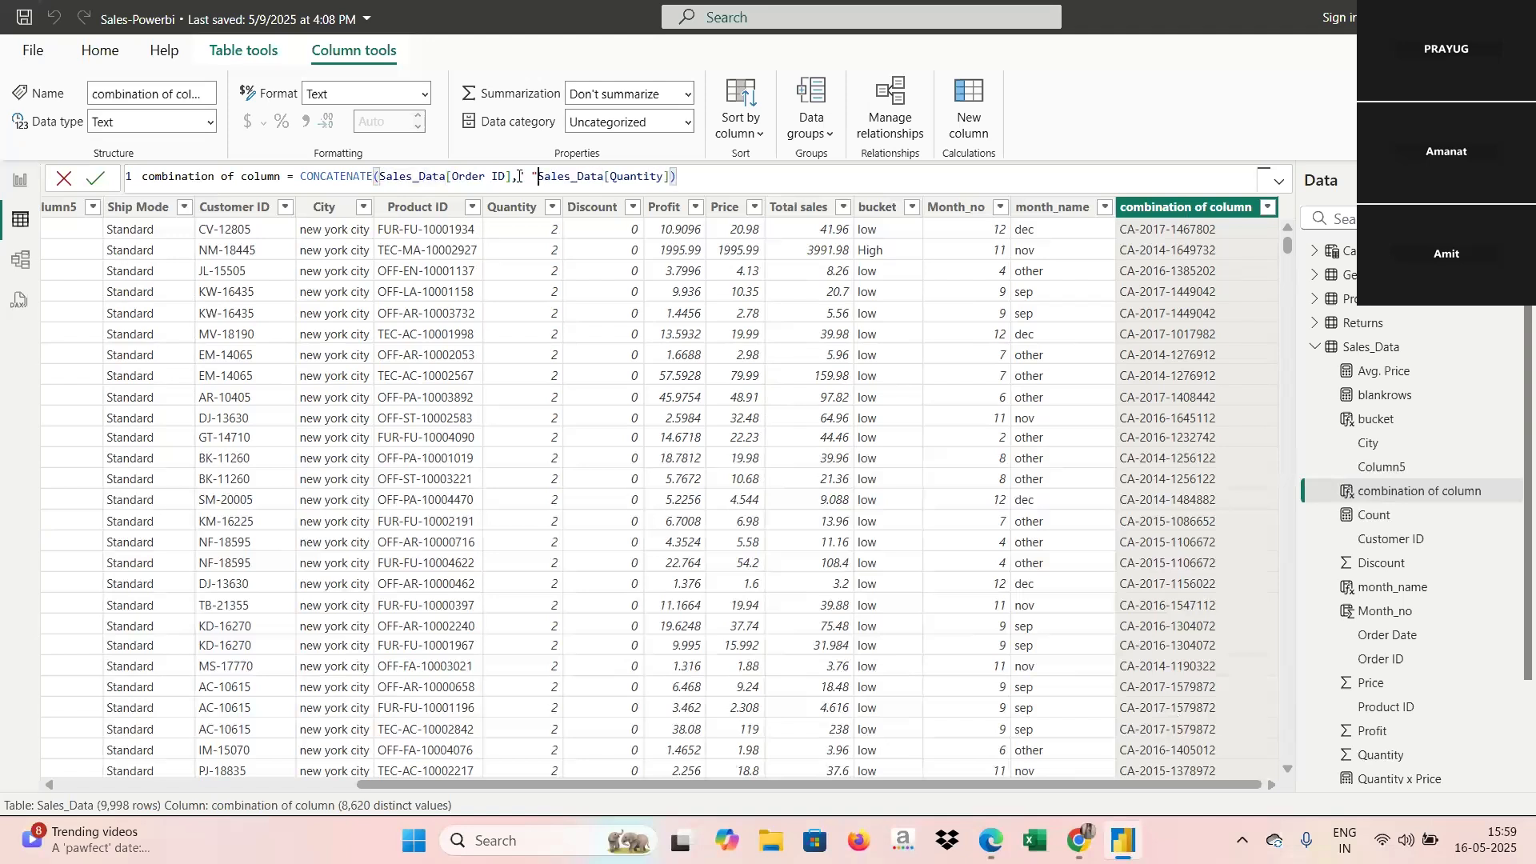
type(",")
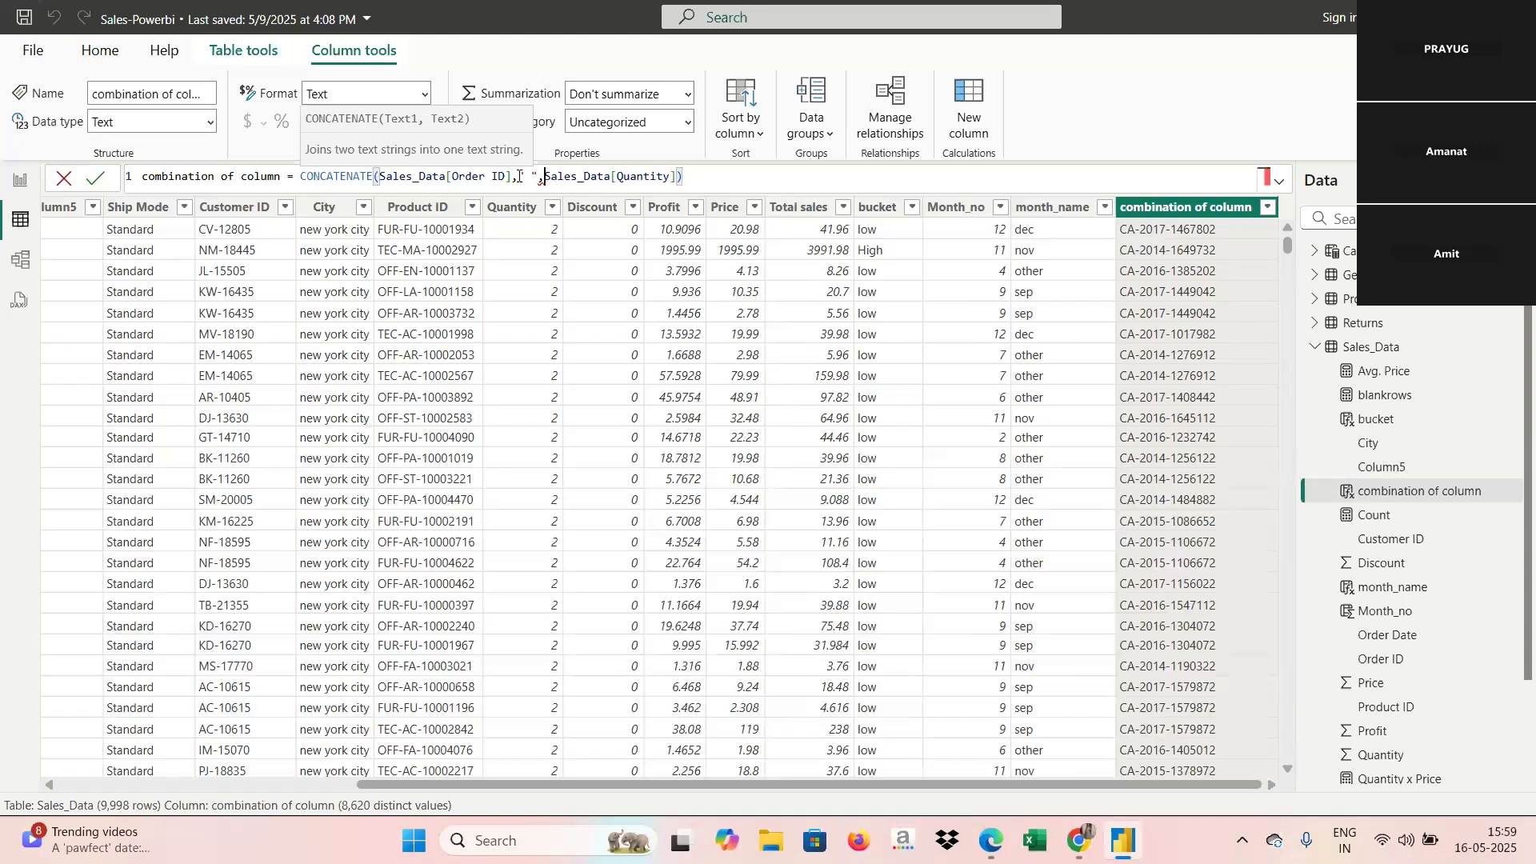
left_click(544, 178)
key("BackSpace")
key("BackSpace")
key("BackSpace")
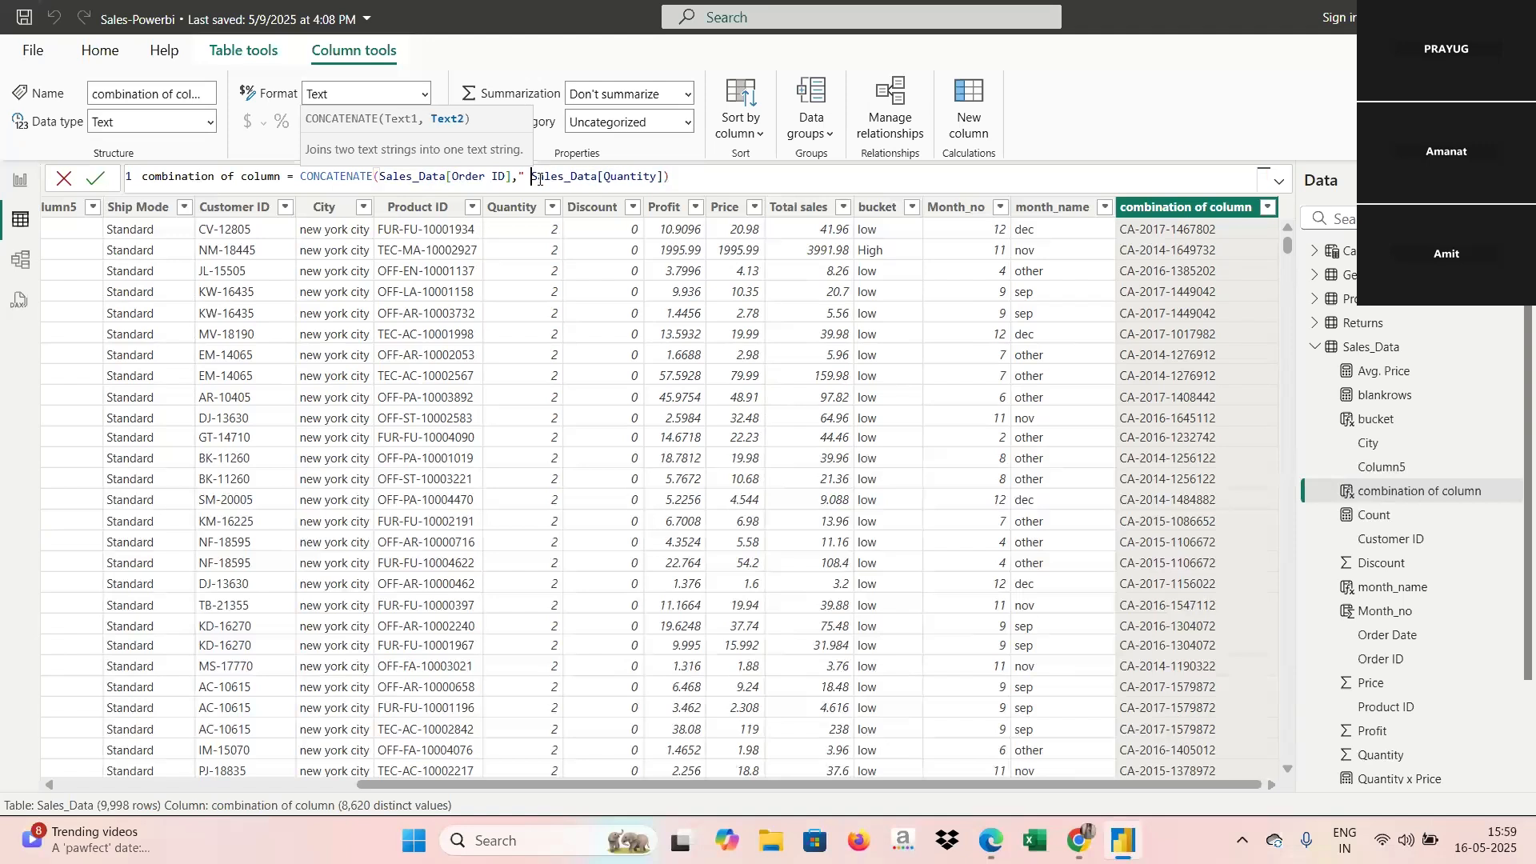
key("BackSpace")
key("BackSpace")
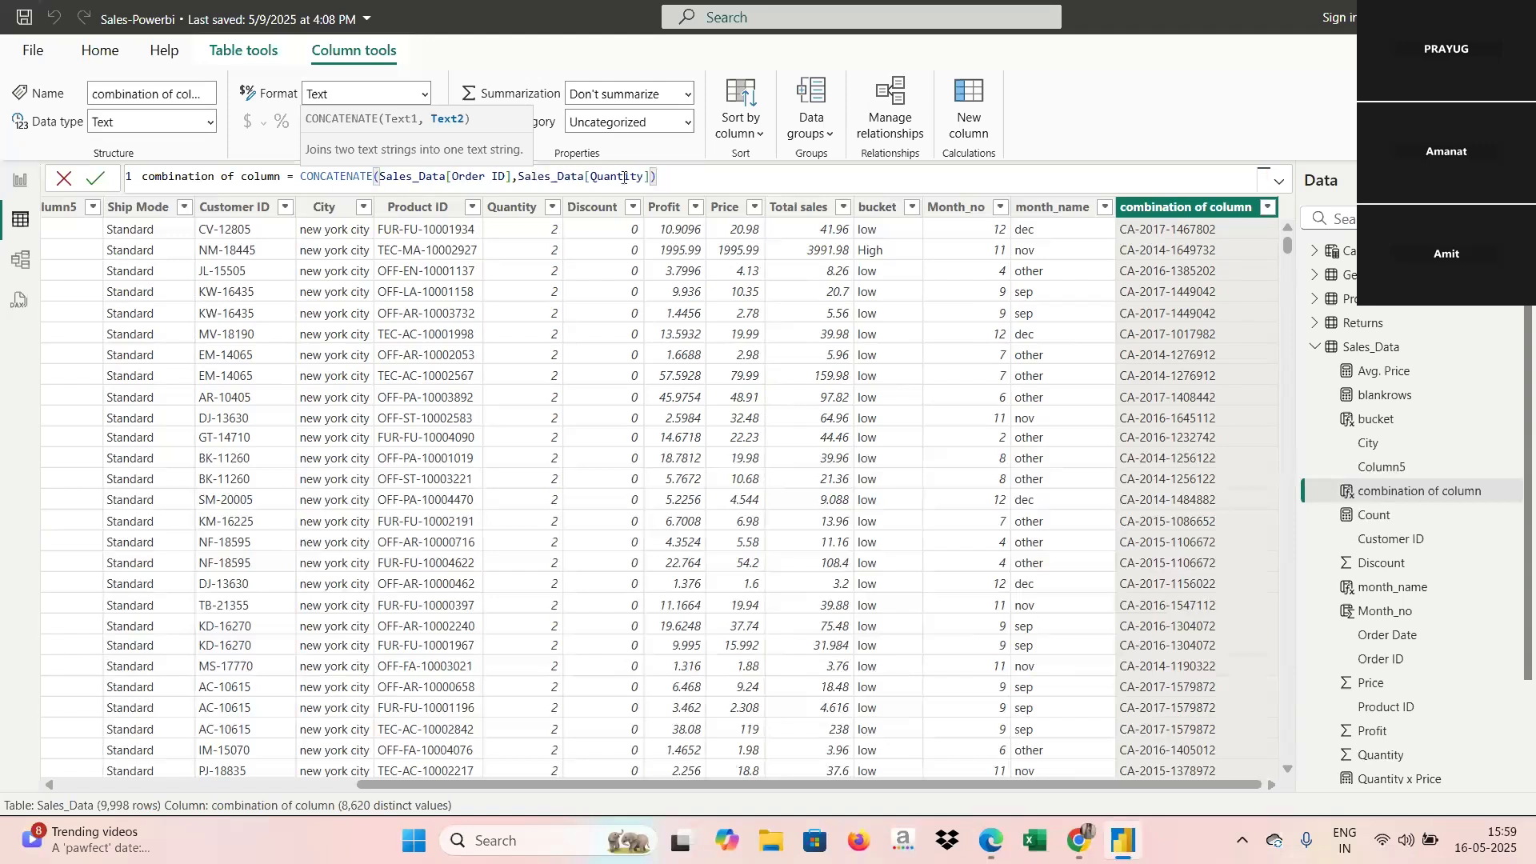
left_click(689, 180)
type("and")
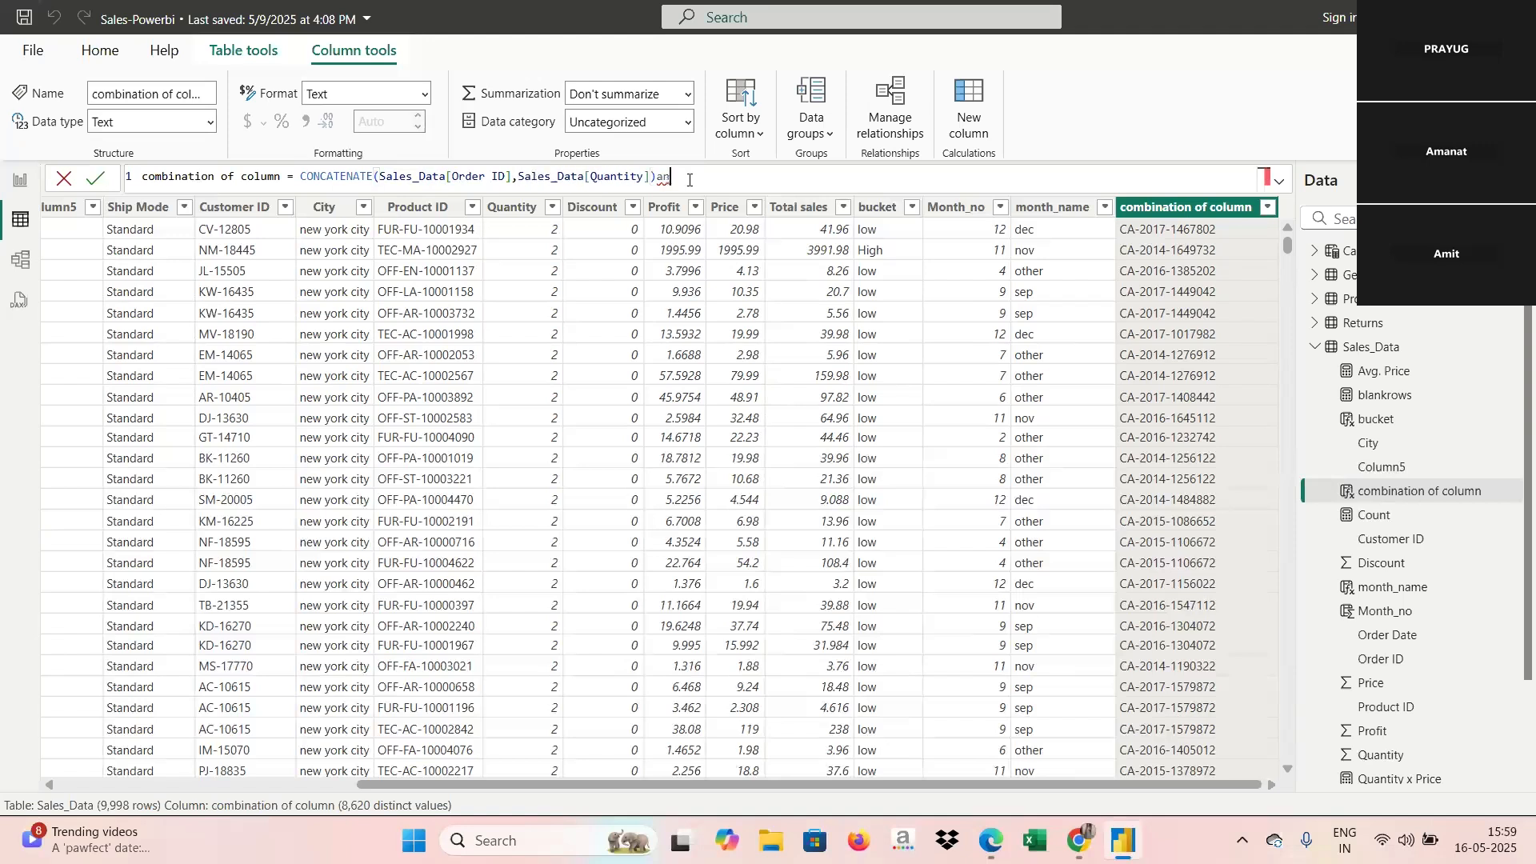
key("BackSpace")
key("BackSpace")
key("BackSpace")
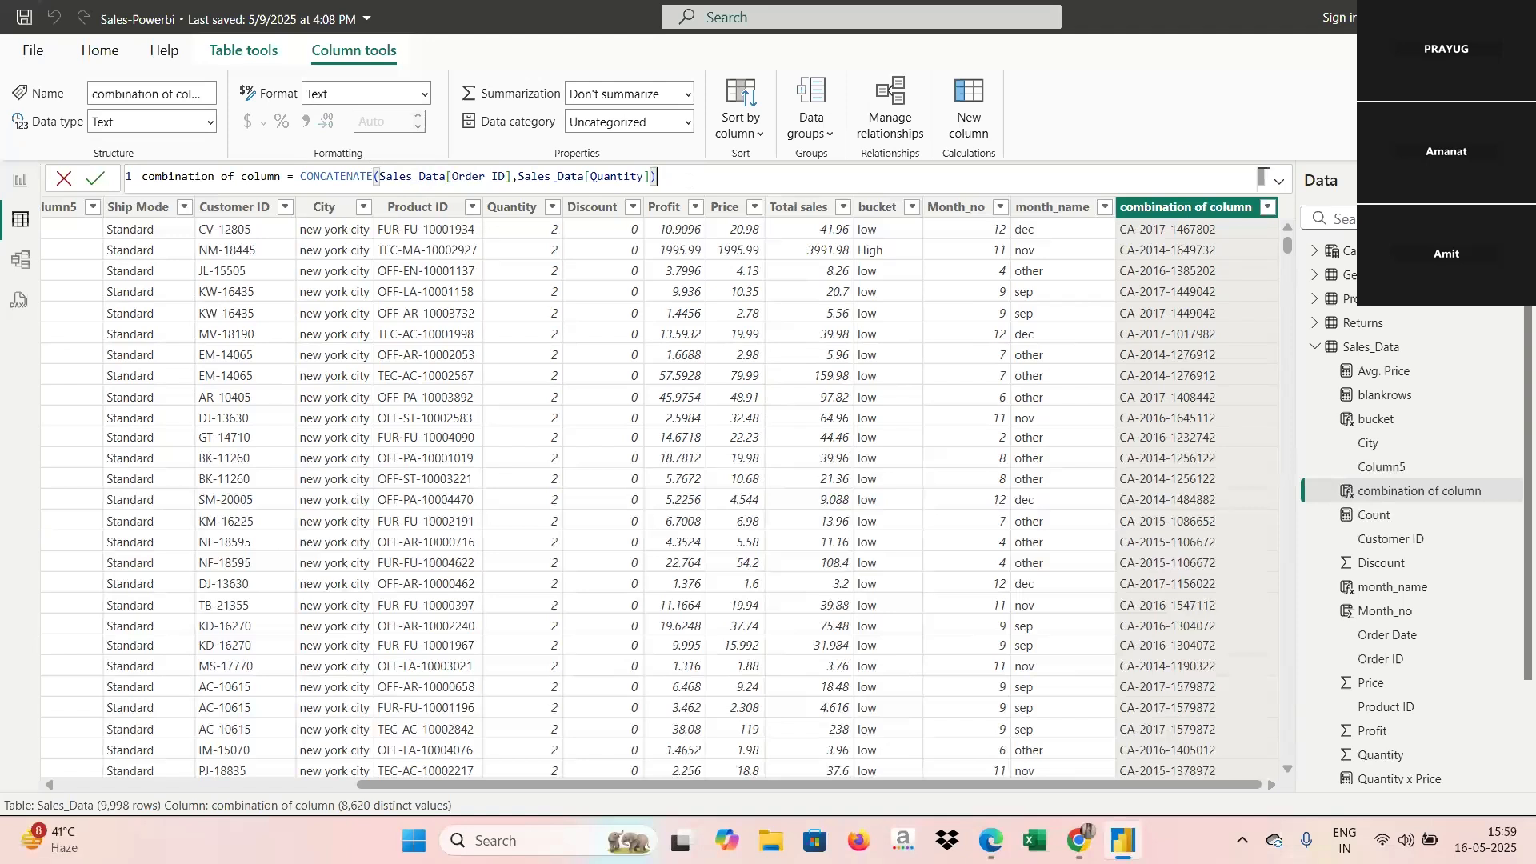
type("&")
key("BackSpace")
Step: Add a calculated column named diff to Sales_Data and start its DATEDIFF formula with Sales_Data[Order Date] as the first date
right_click(1365, 522)
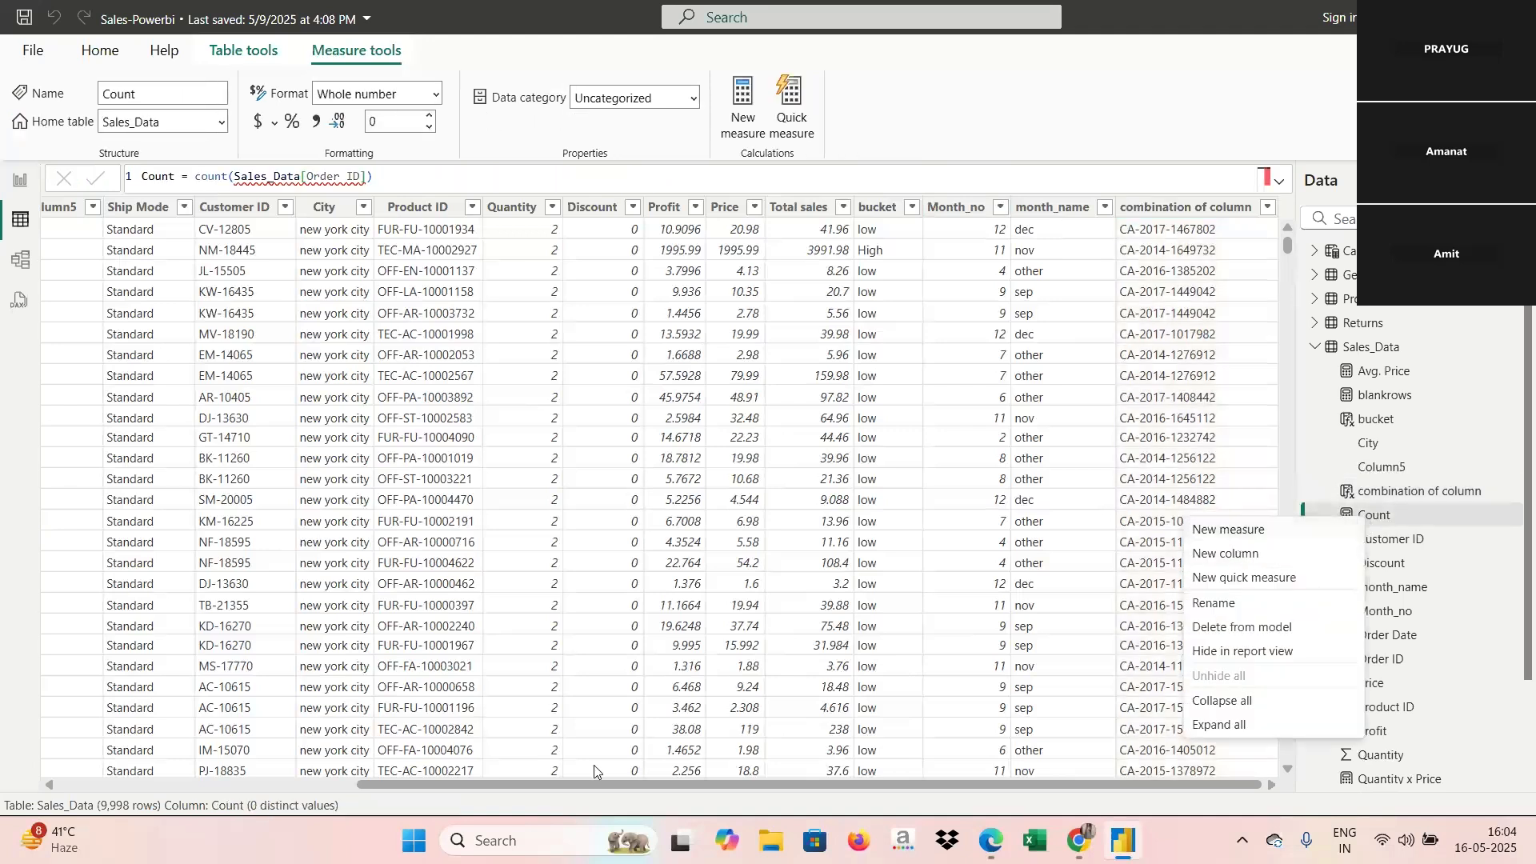
key("Escape")
left_click(189, 785)
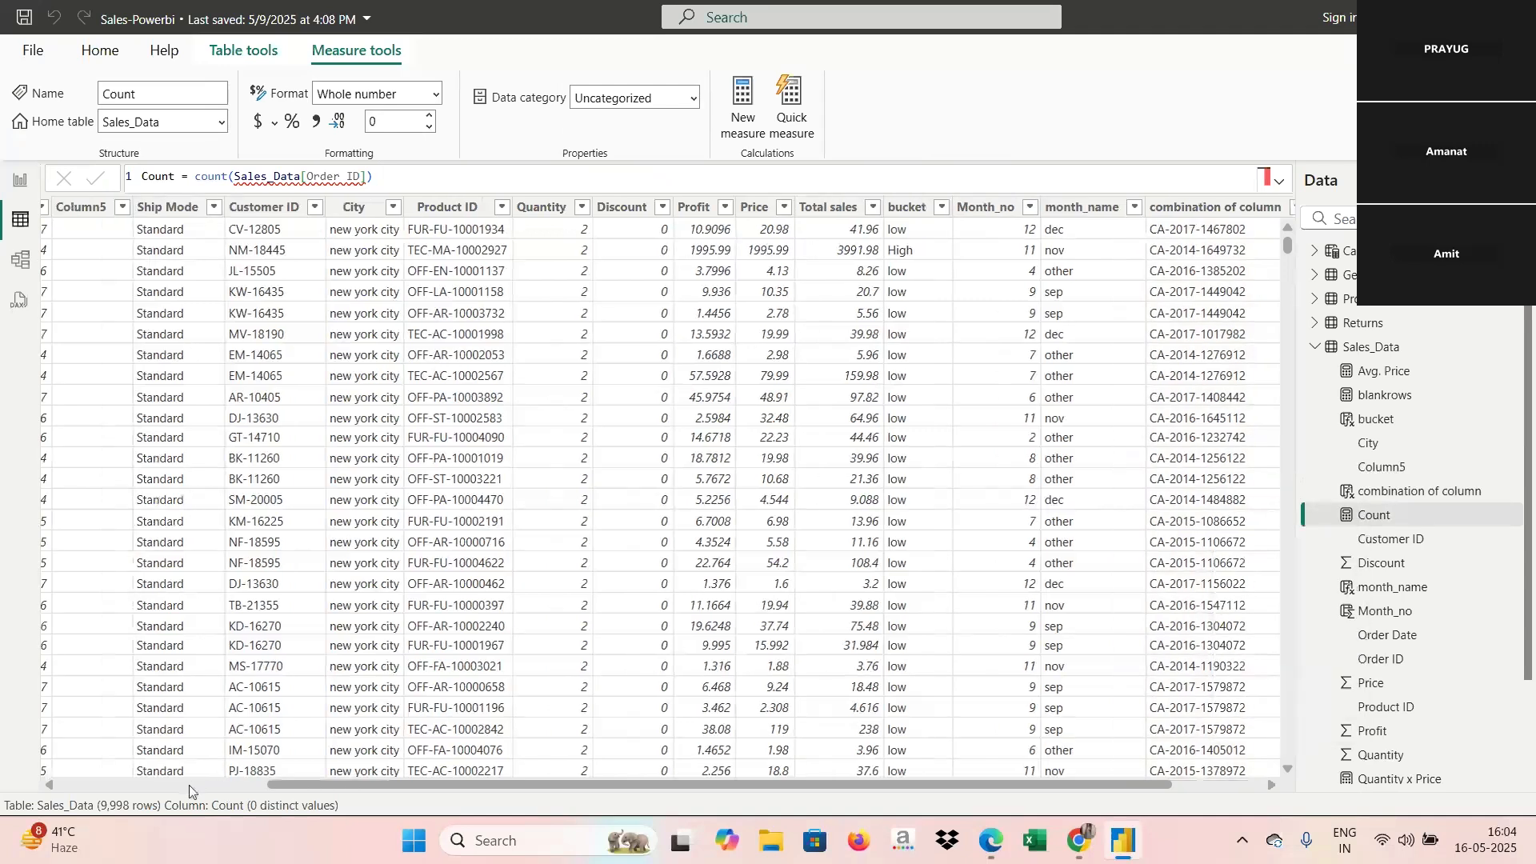
left_click(189, 785)
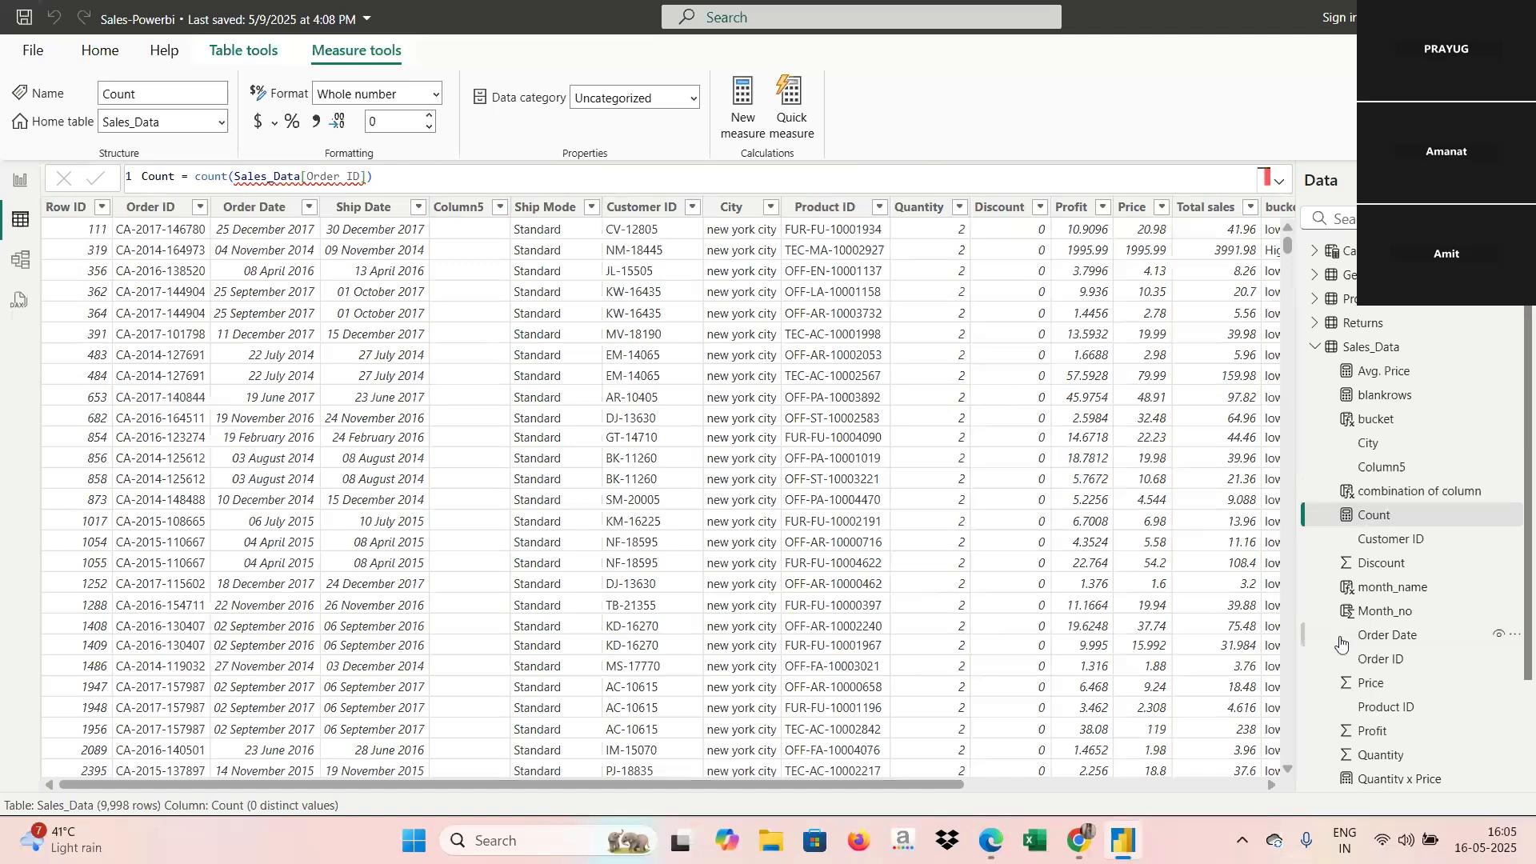
right_click(1373, 502)
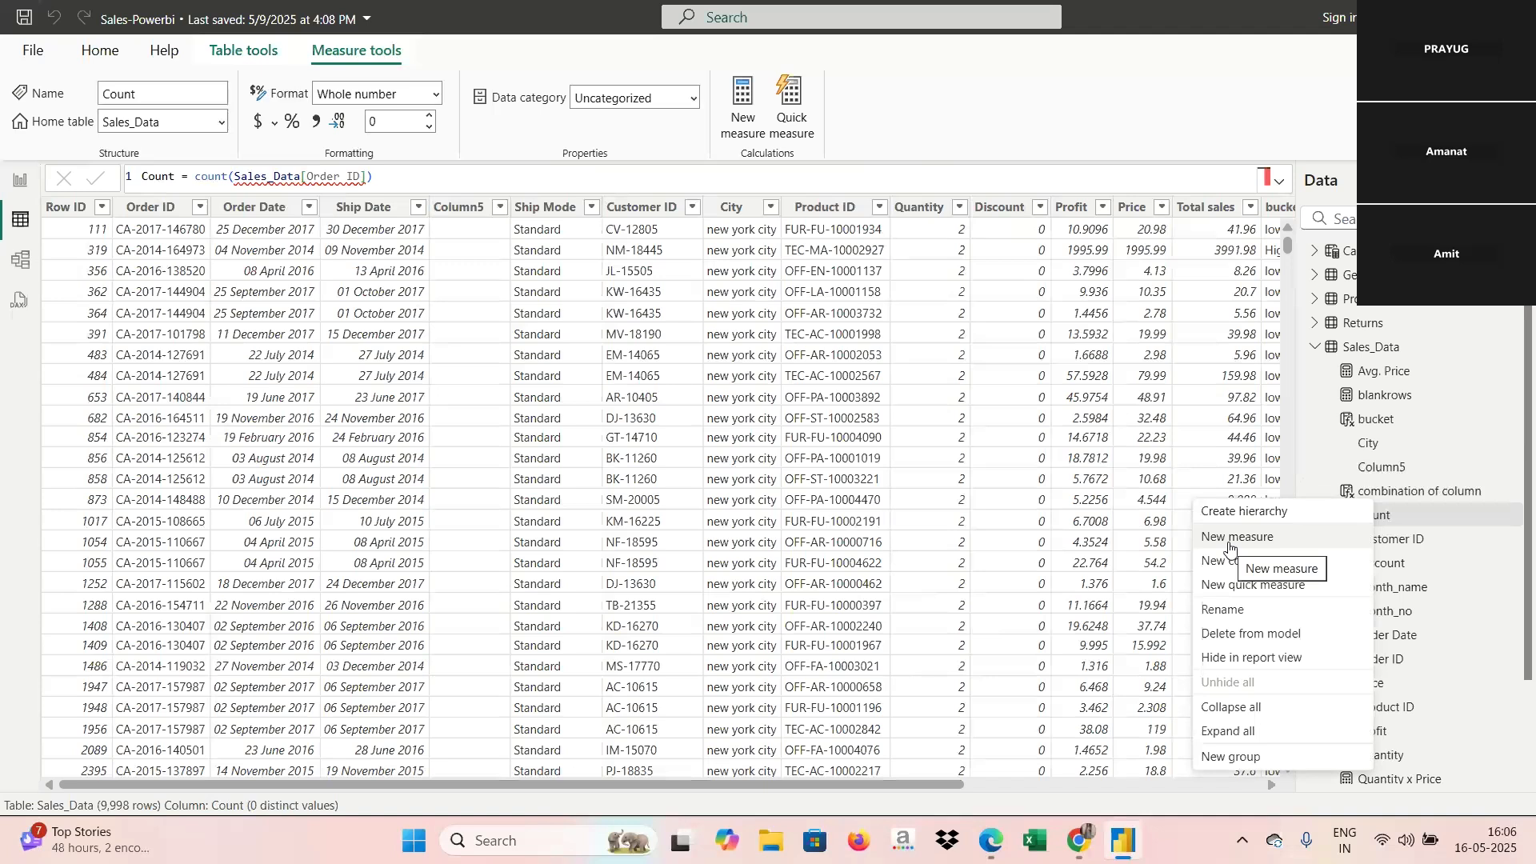
key("Escape")
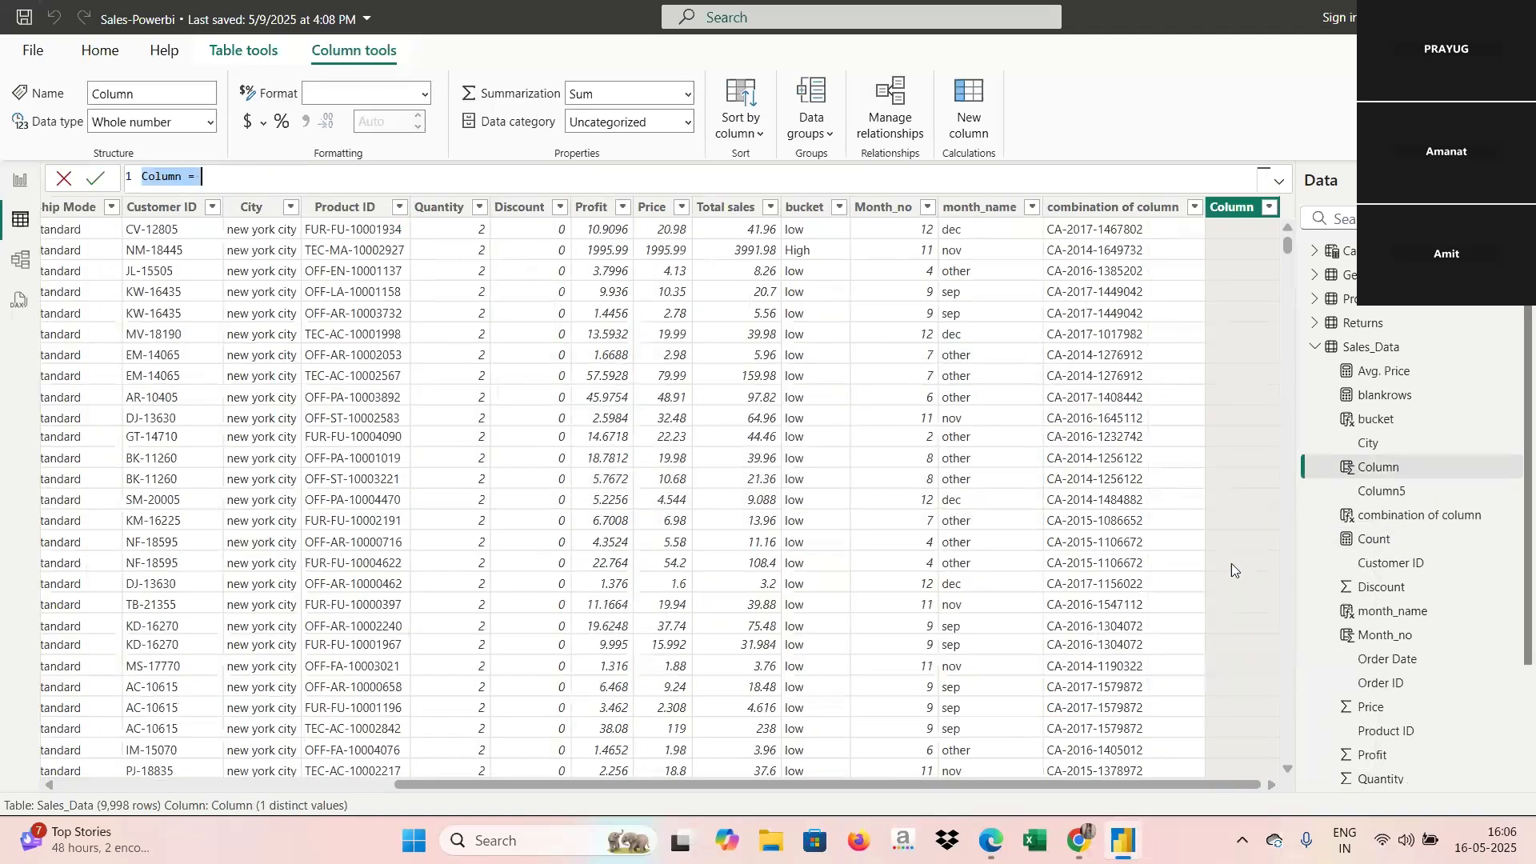
type("diff =")
type("DATEDIFF(sal")
scroll(693, 400, "down", 3)
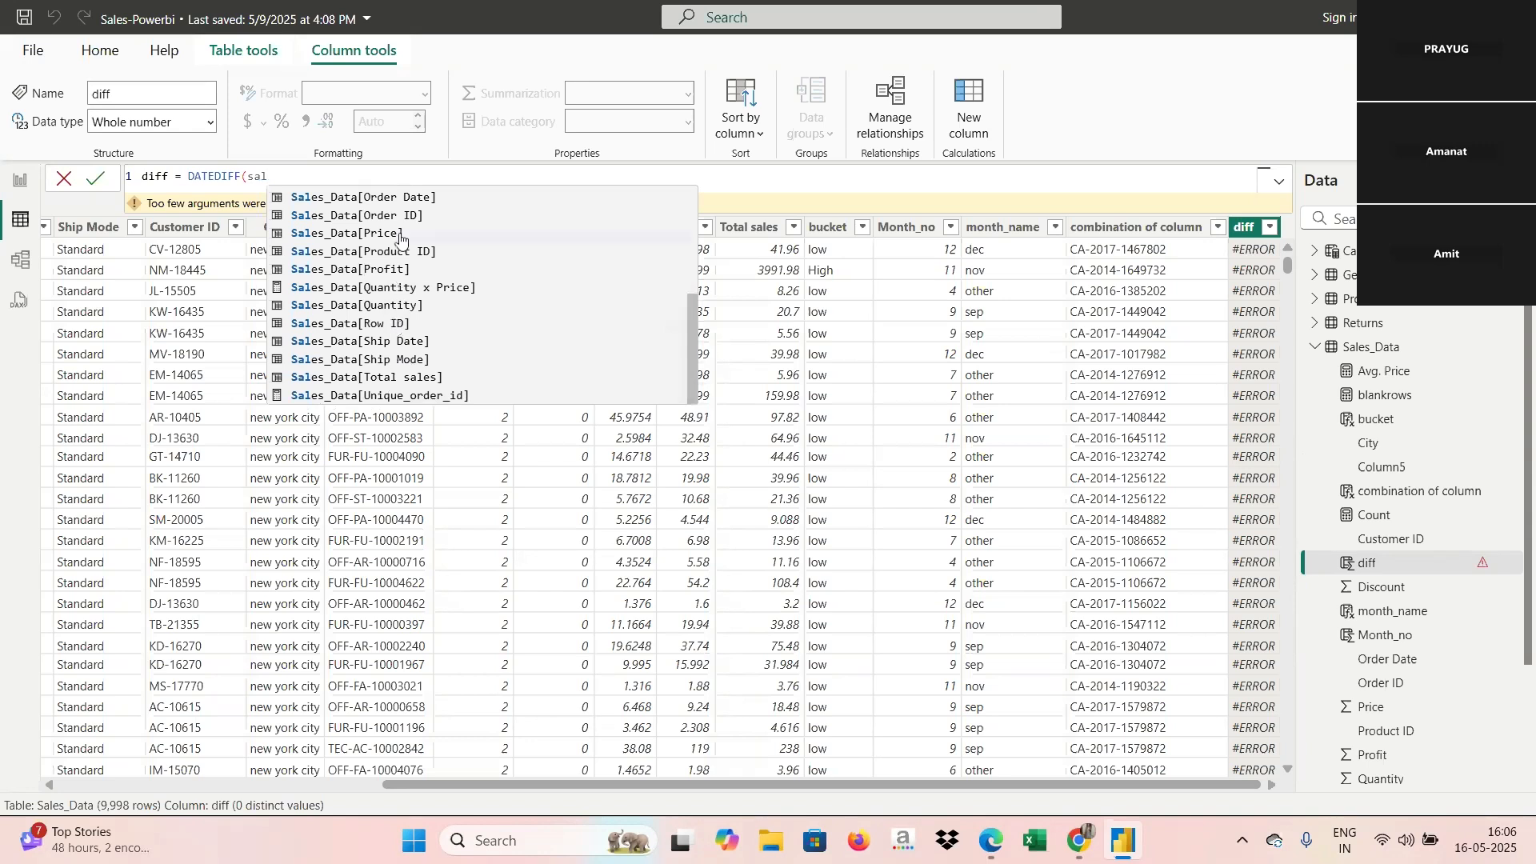
left_click(413, 195)
type(",")
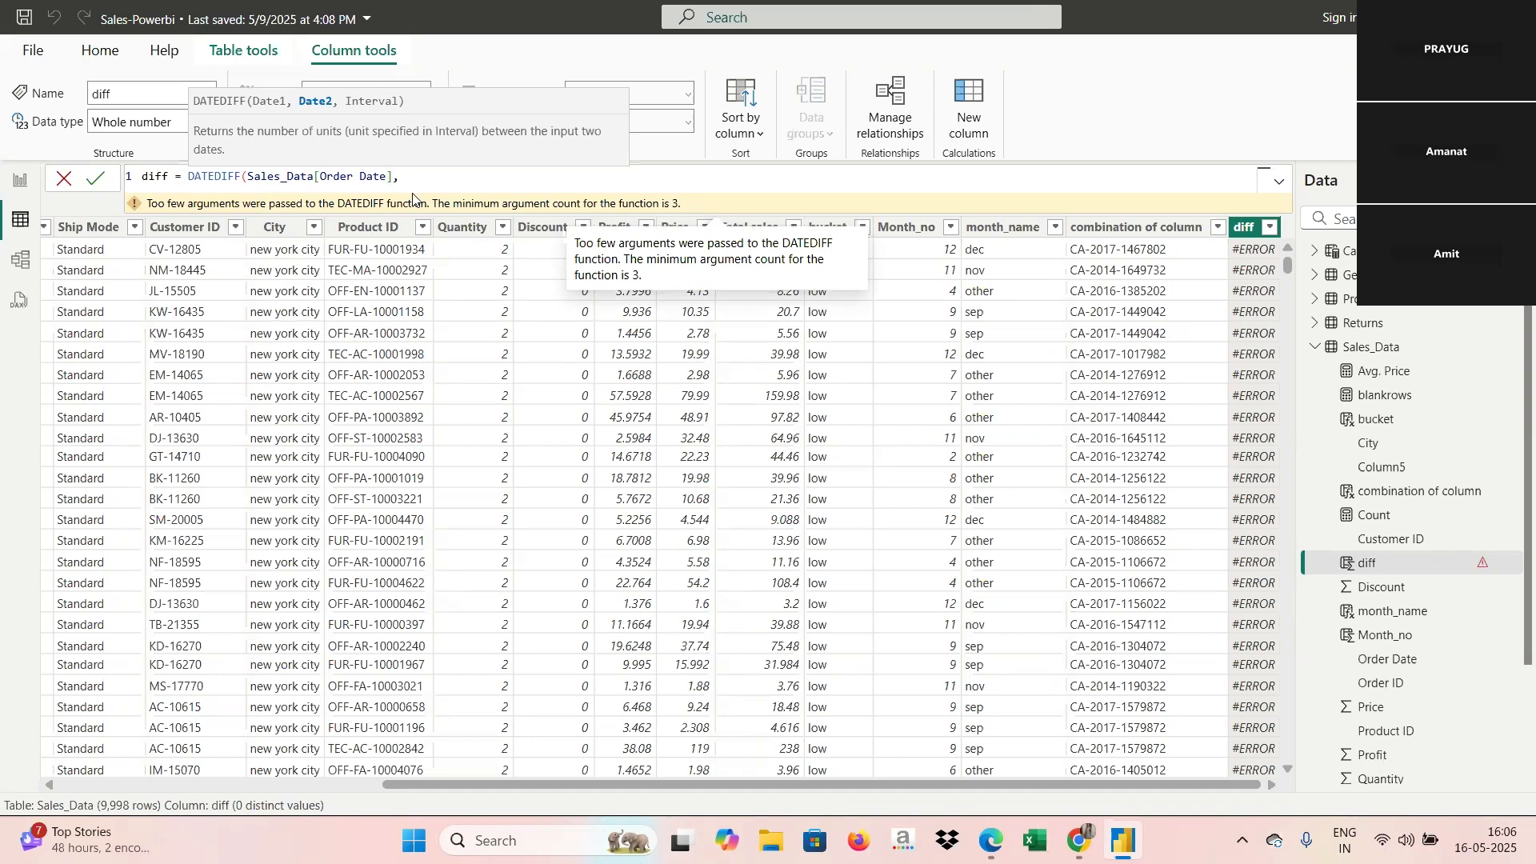
Step: Complete the DATEDIFF formula with Sales_Data[Ship Date] as the second date and DAY as the interval, and commit it
type("sal")
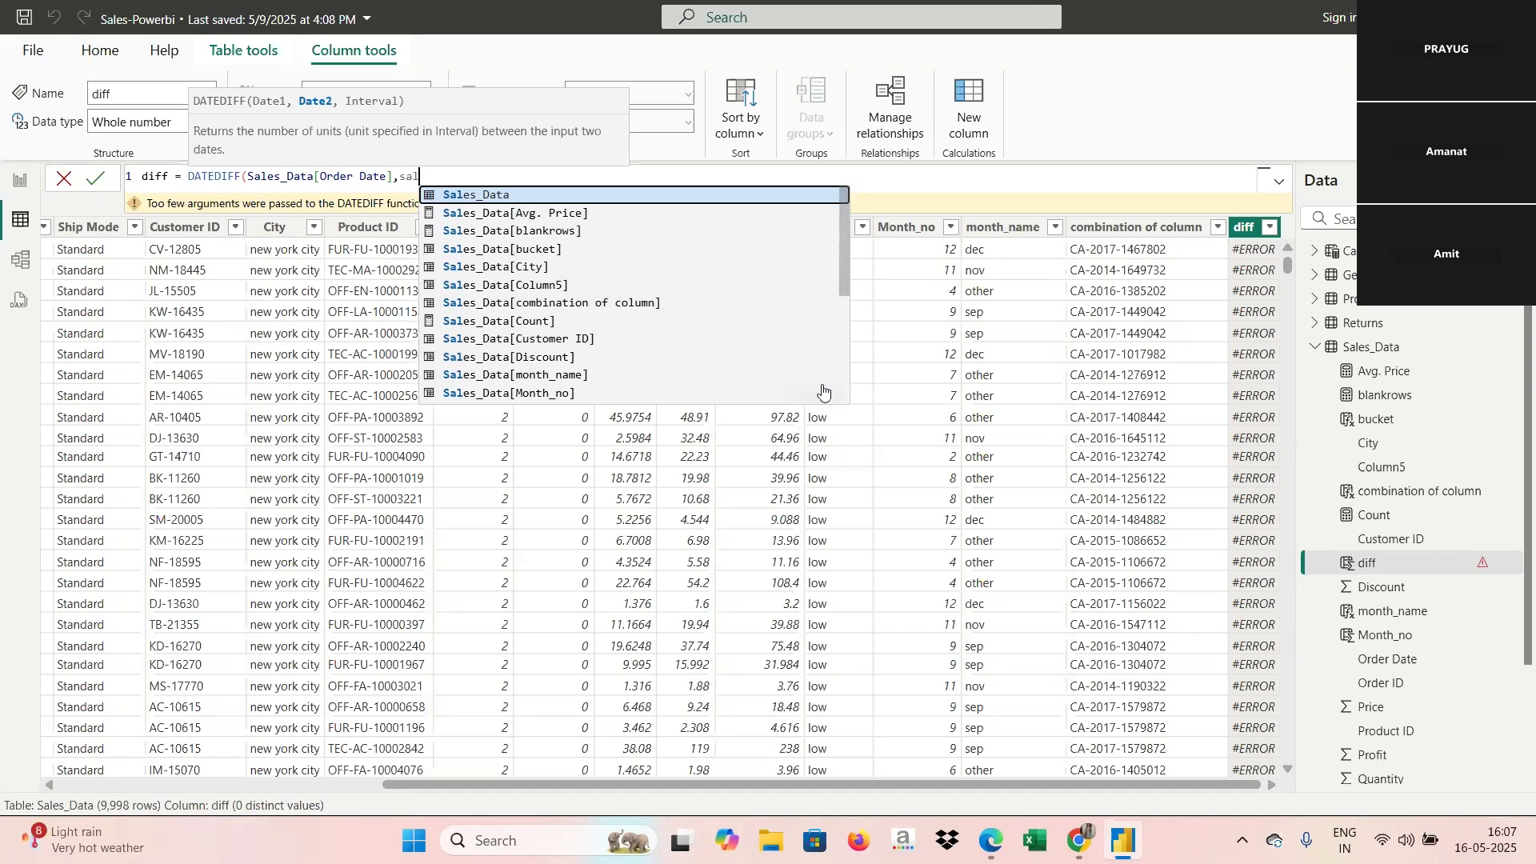
scroll(846, 385, "down", 5)
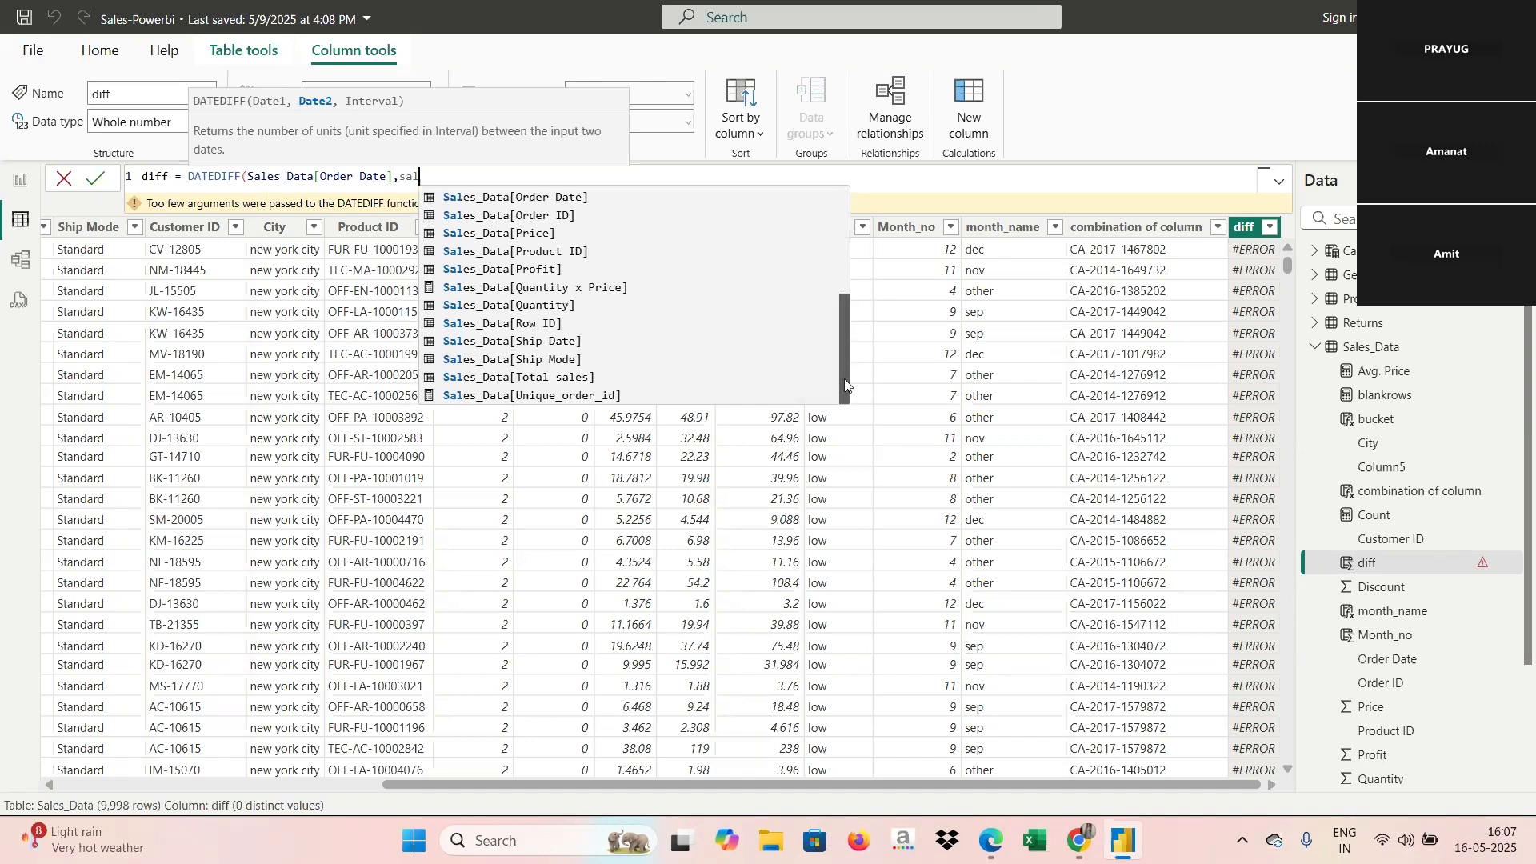
left_click(558, 346)
type(",")
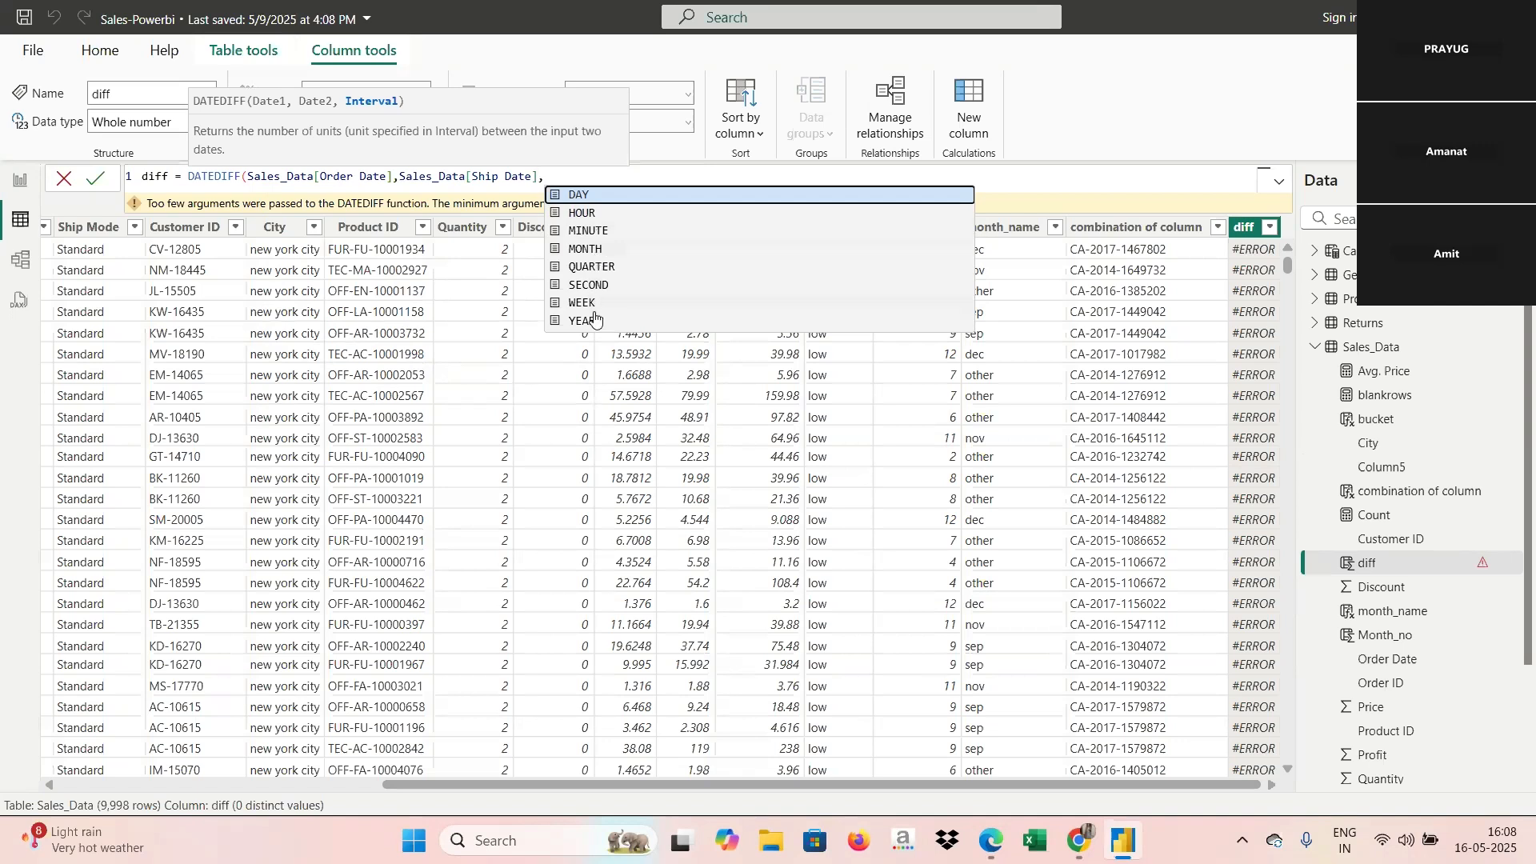
key("Tab")
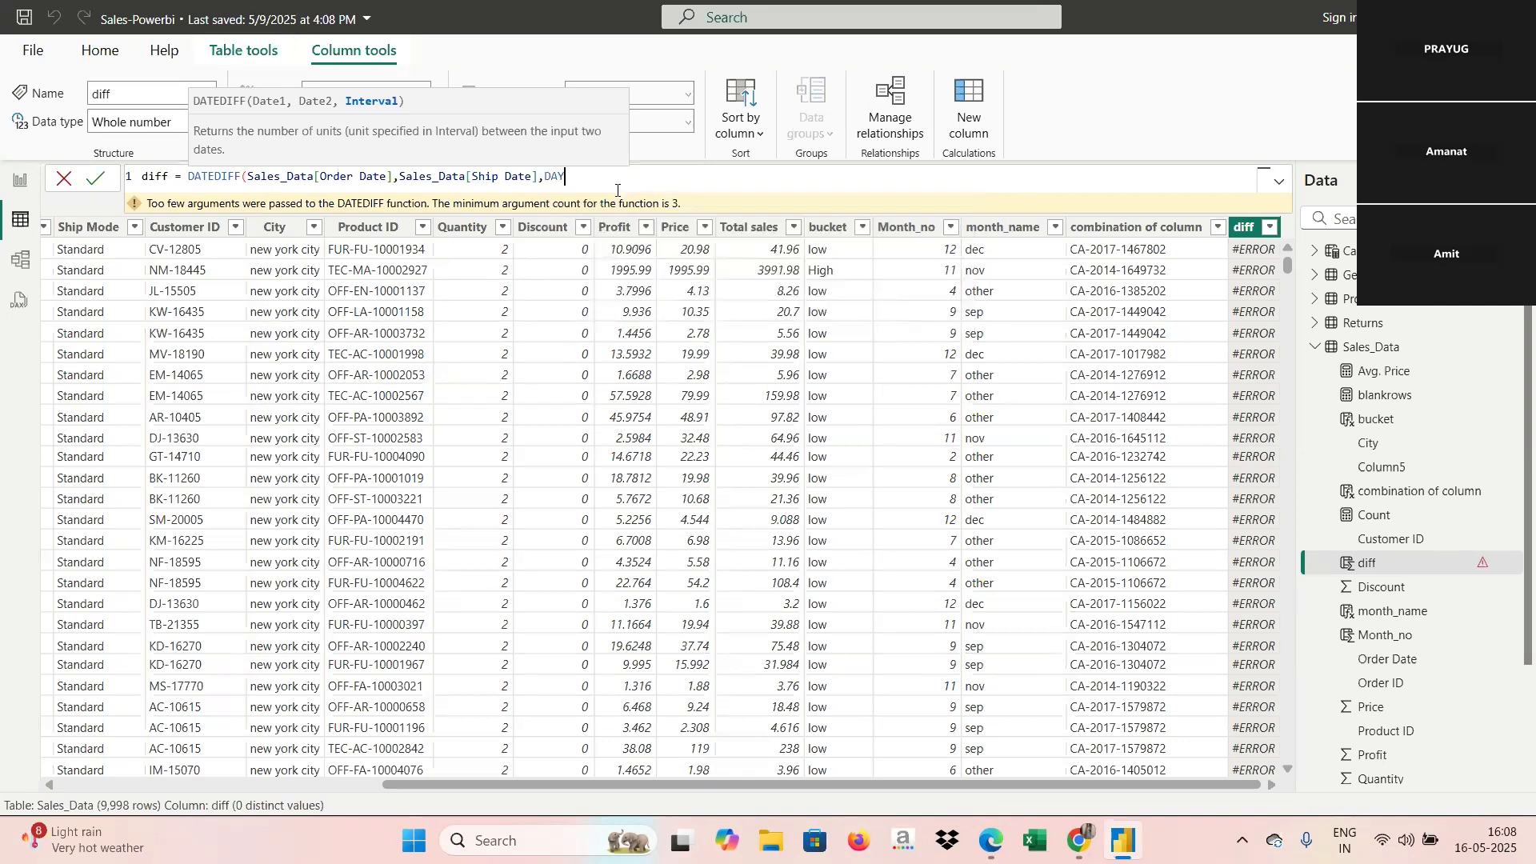
type(")")
key("Return")
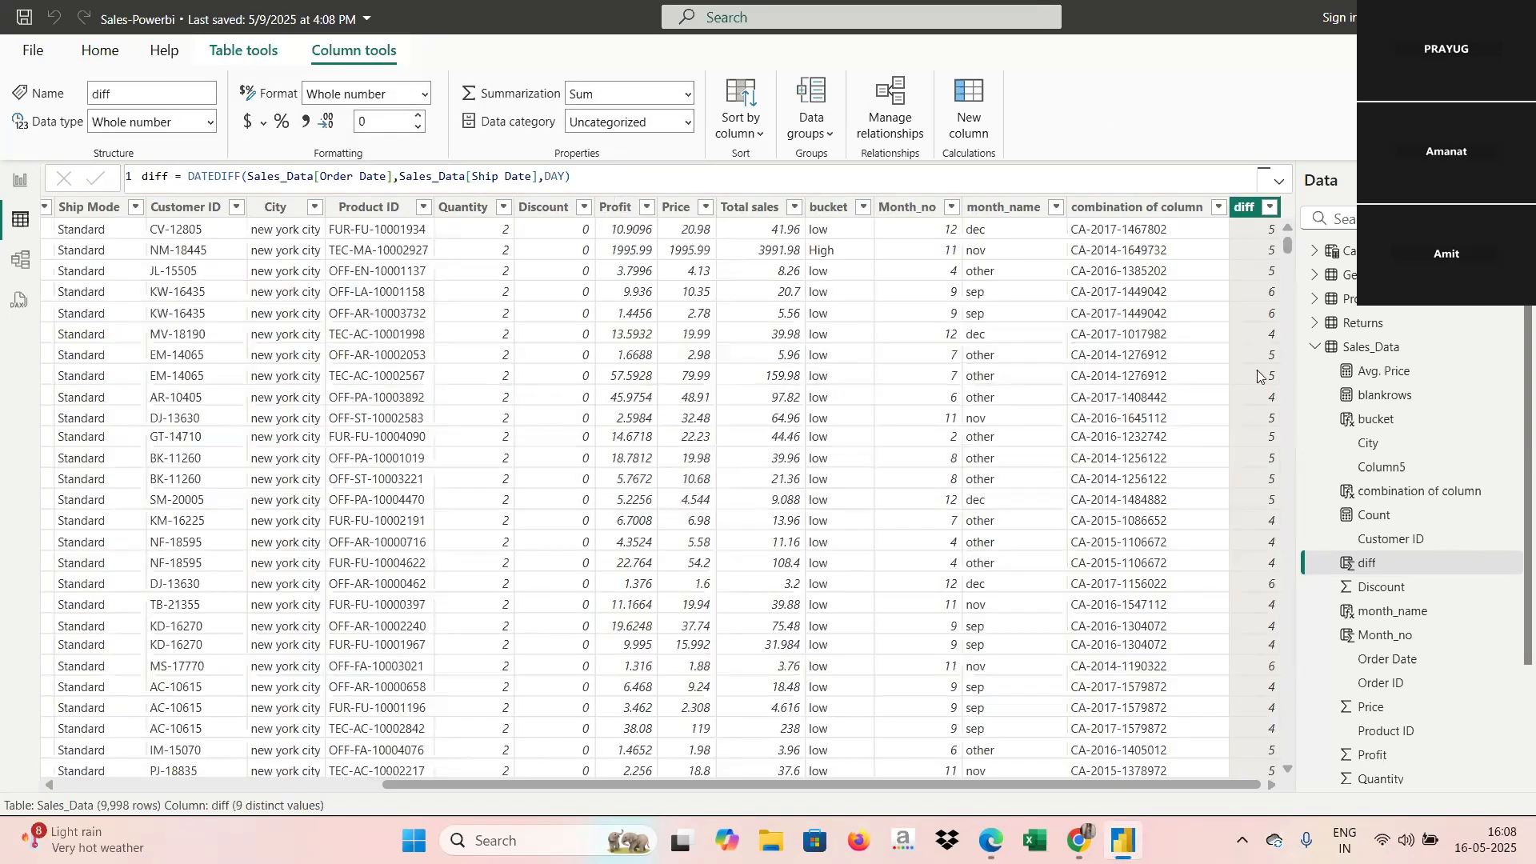
Step: Look through the diff values and sort the Sales_Data rows by the diff column in descending order
left_click(1290, 766)
left_click_drag(1290, 766, 1289, 766)
right_click(1272, 209)
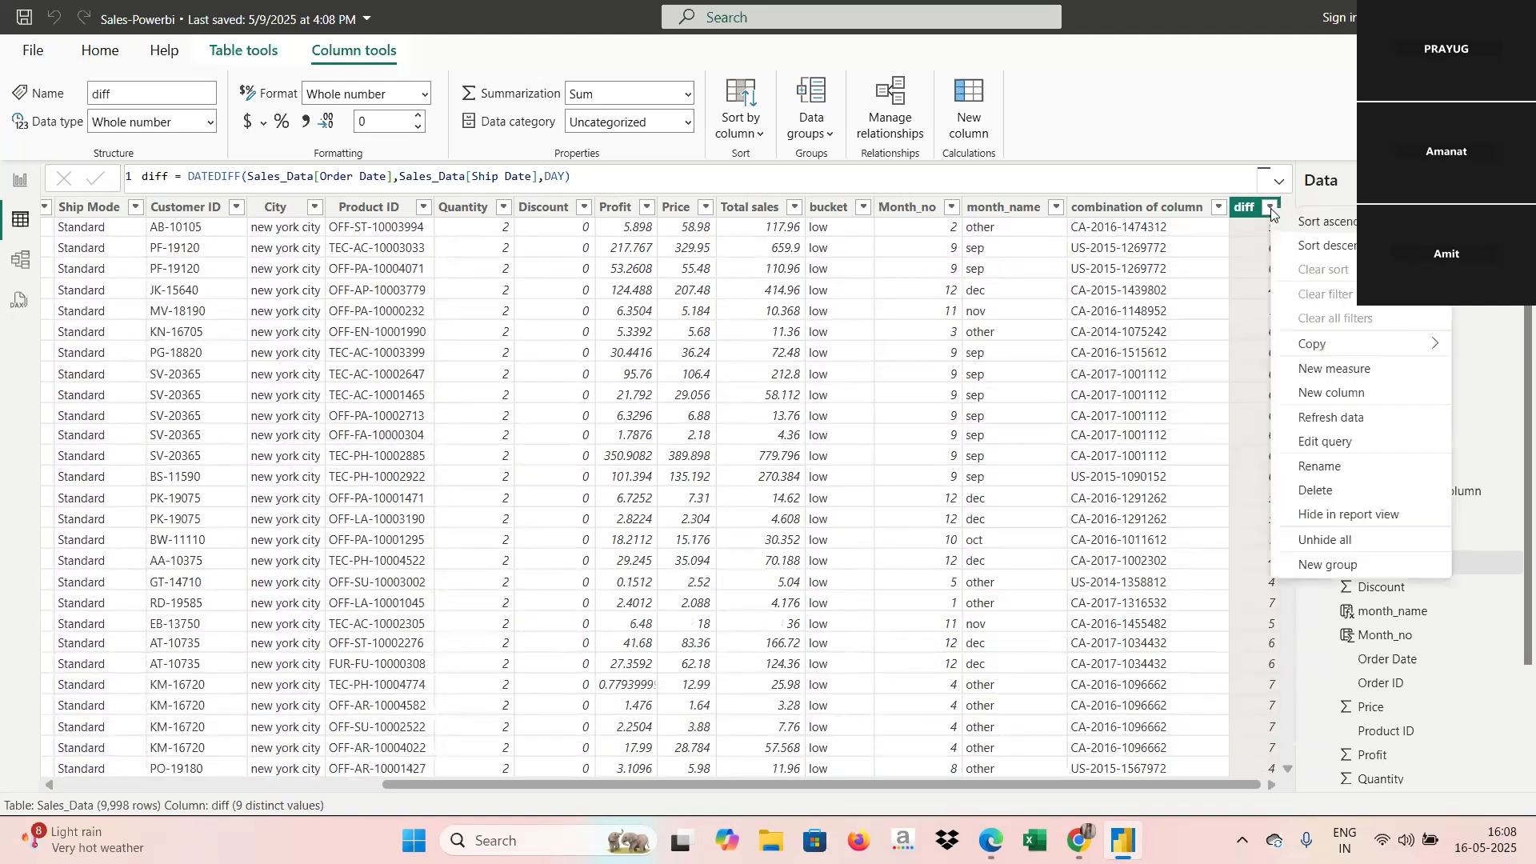
left_click(1323, 249)
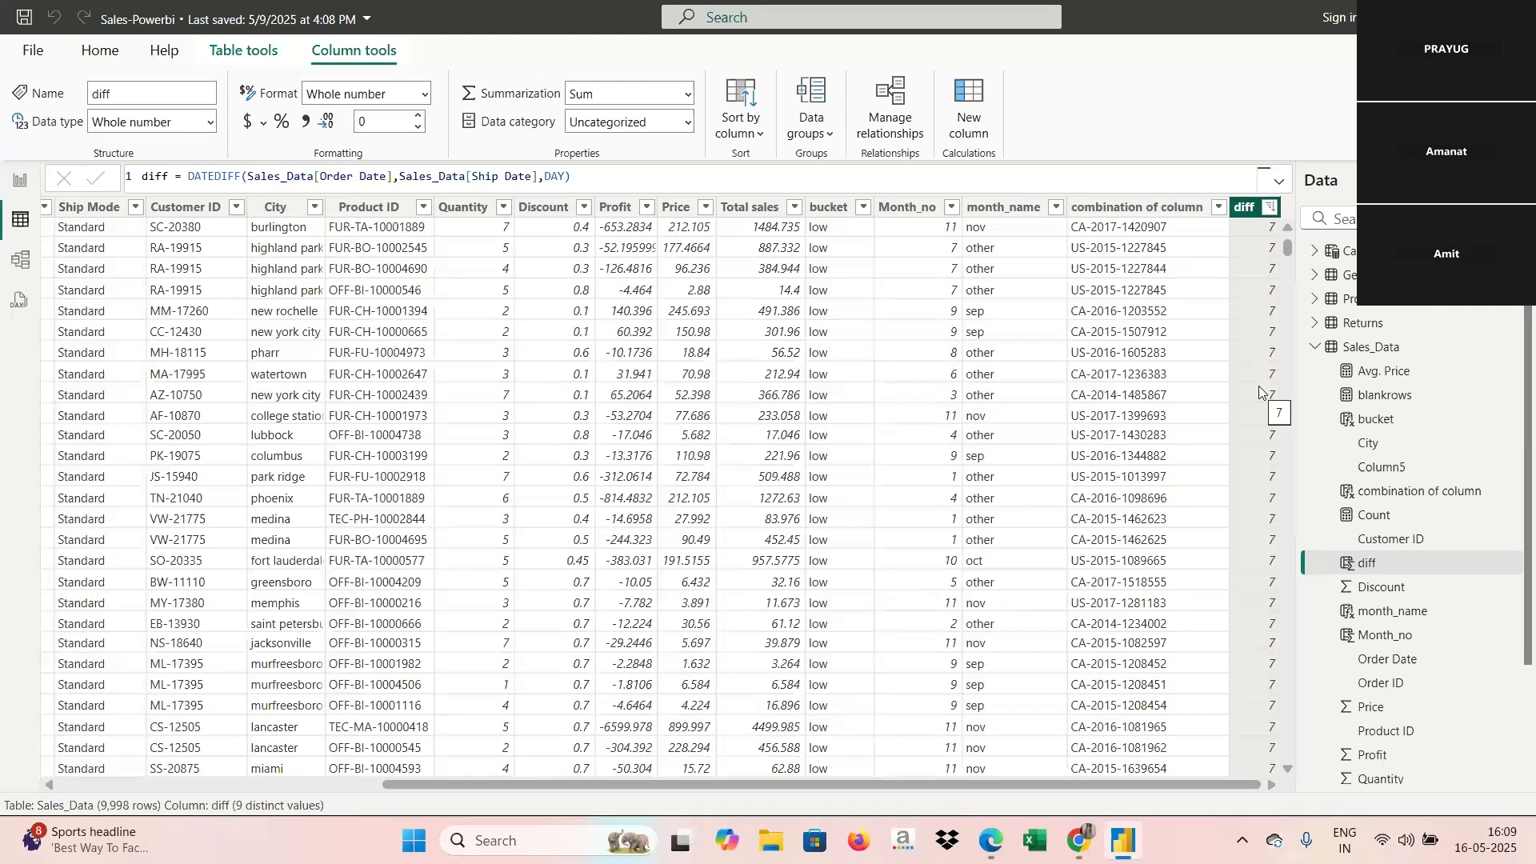
Step: Switch from the data table to the report page, and bring up the Zoom meeting window in Edge
left_click(9, 184)
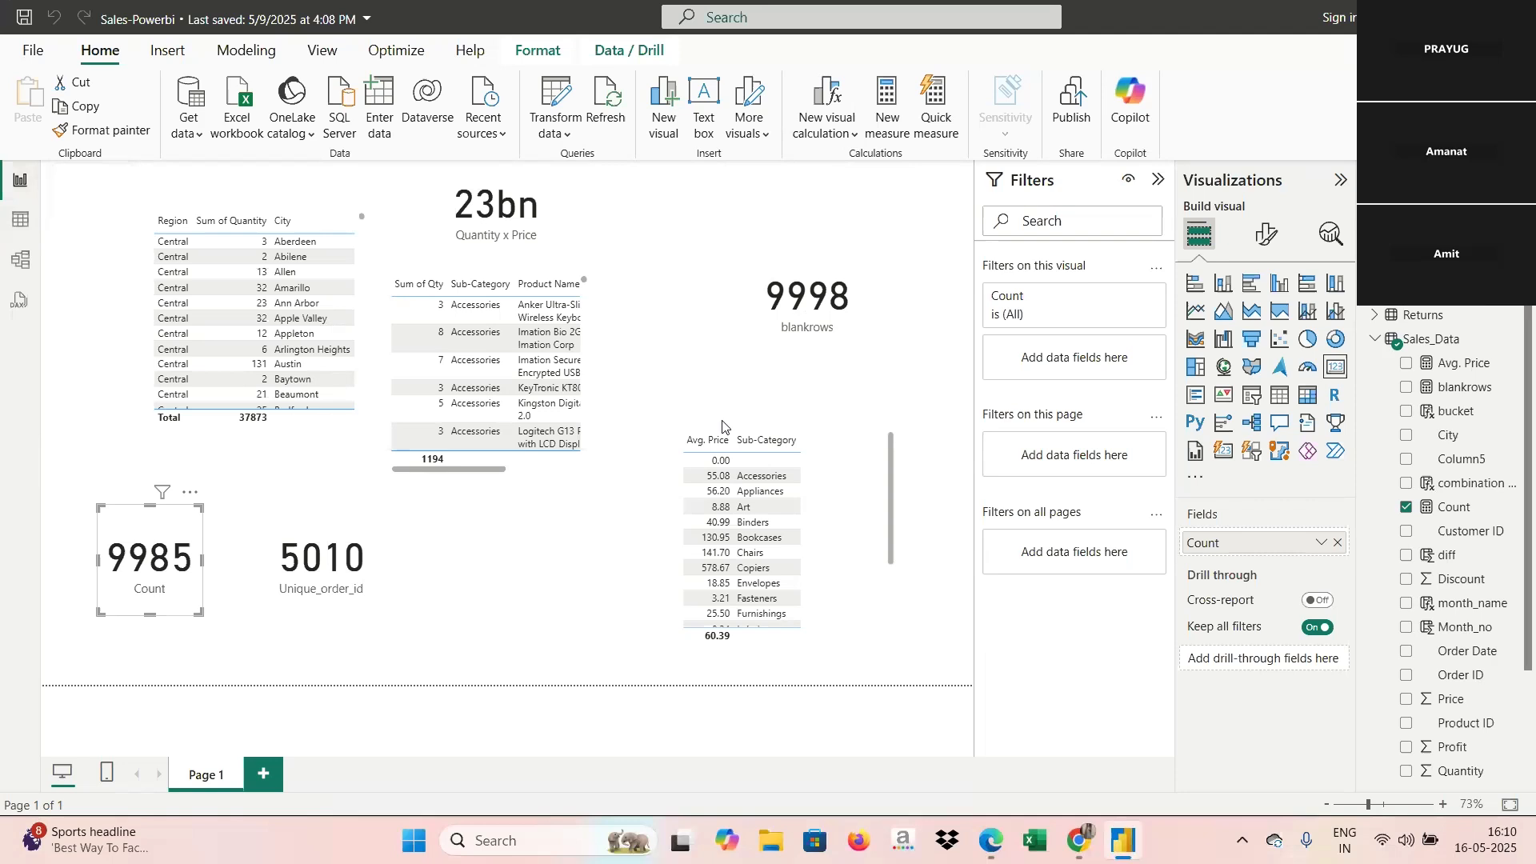
mouse_move(992, 840)
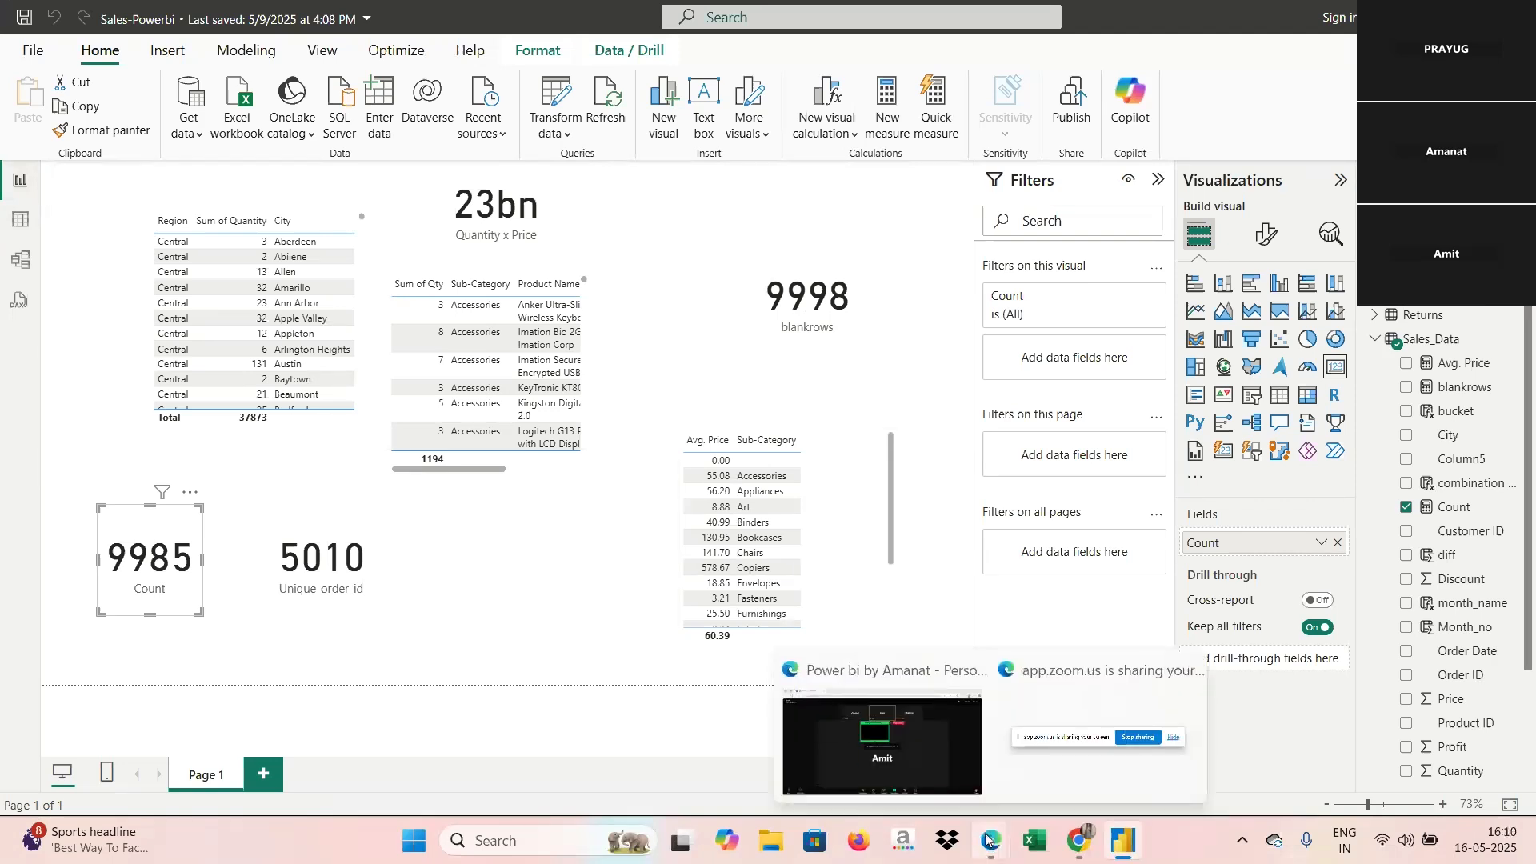
mouse_move(887, 761)
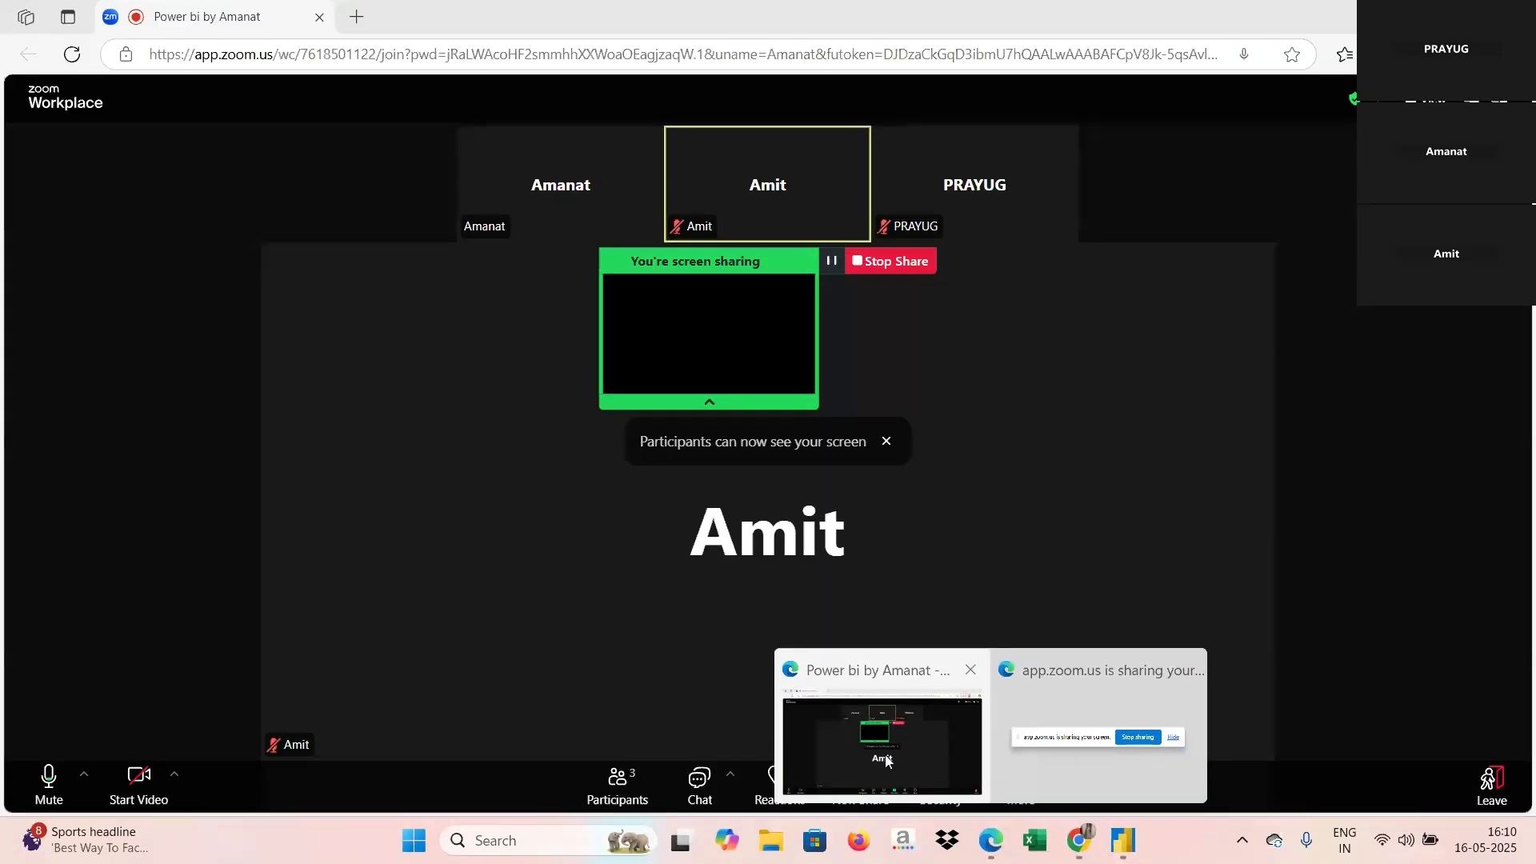